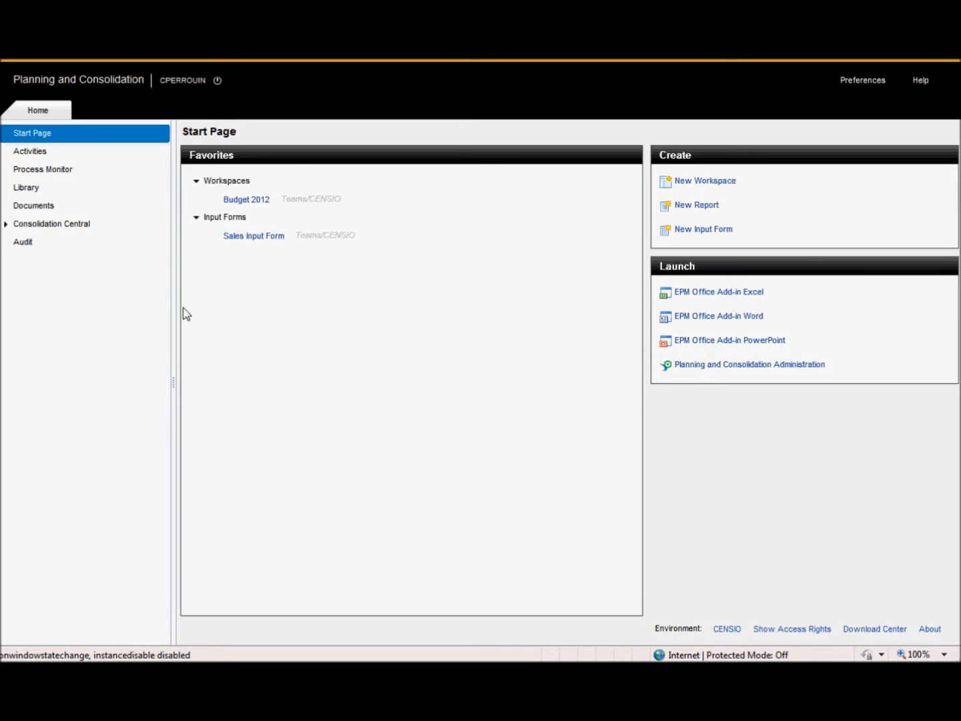
Browse the activities, the 2012 budget approval tasks and the CENSIO team folder, then return to the start page
left_click(91, 156)
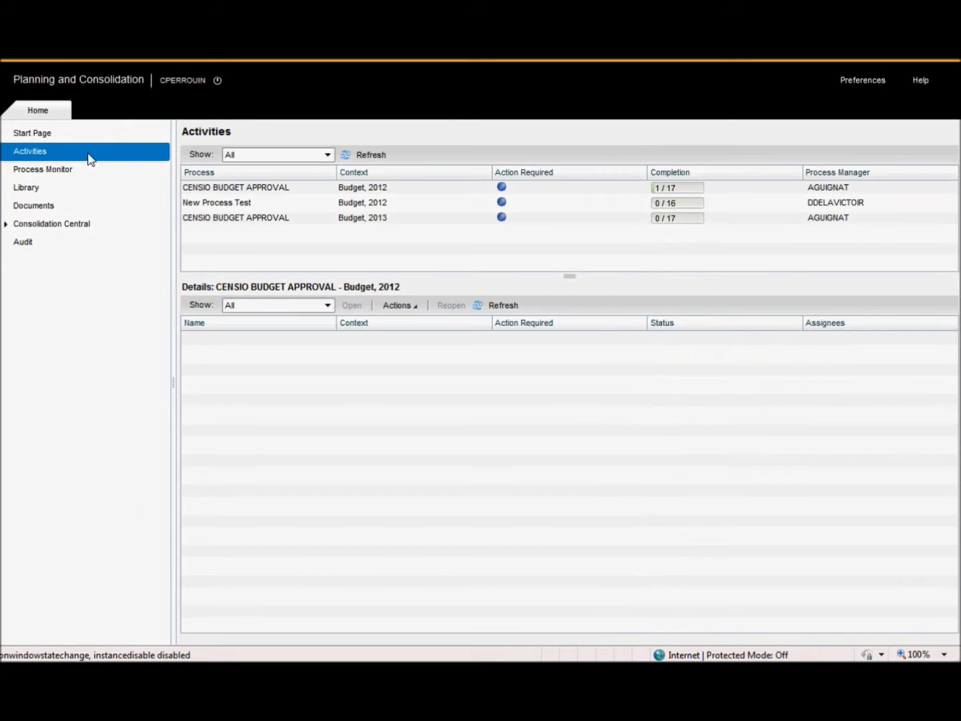
left_click(257, 189)
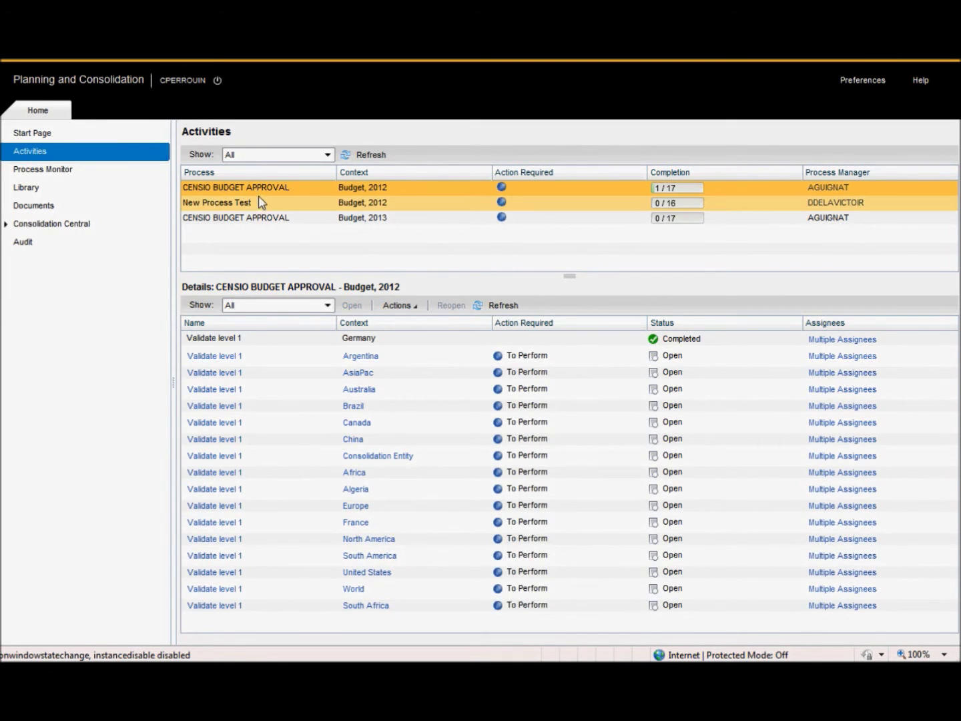
left_click(135, 197)
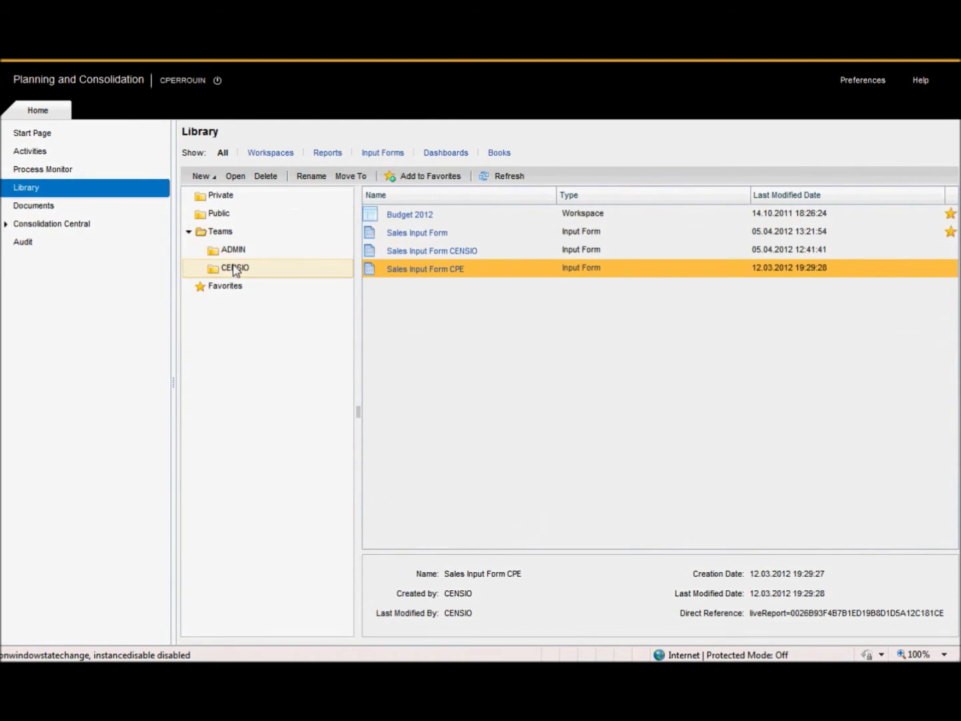
left_click(343, 270)
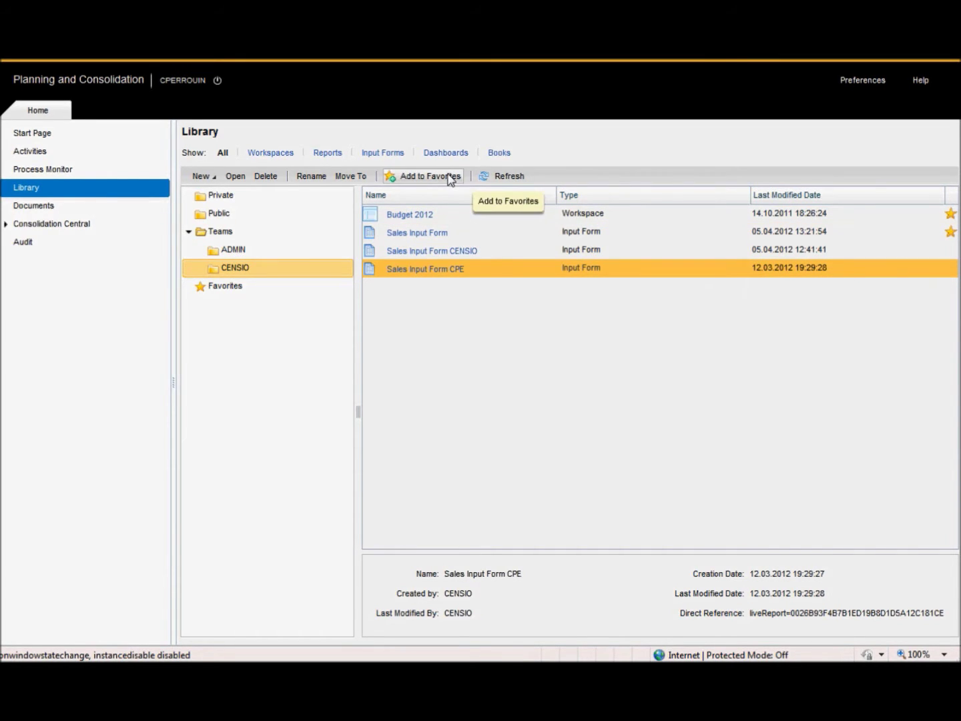
left_click(88, 142)
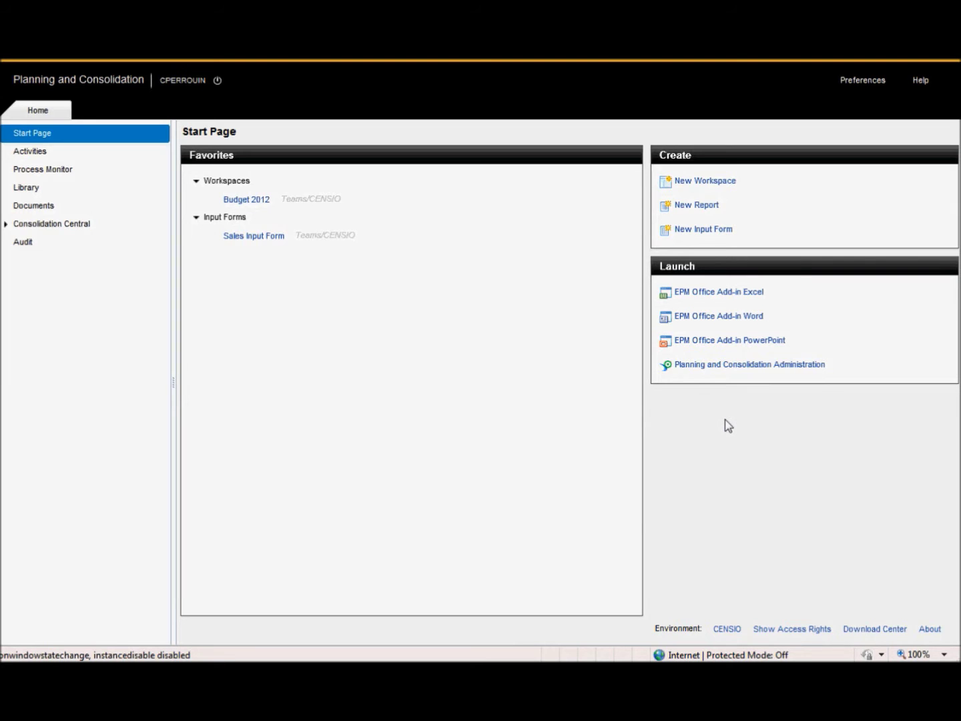
Open Planning and Consolidation Administration and cancel out of Change Environment without switching
left_click(759, 366)
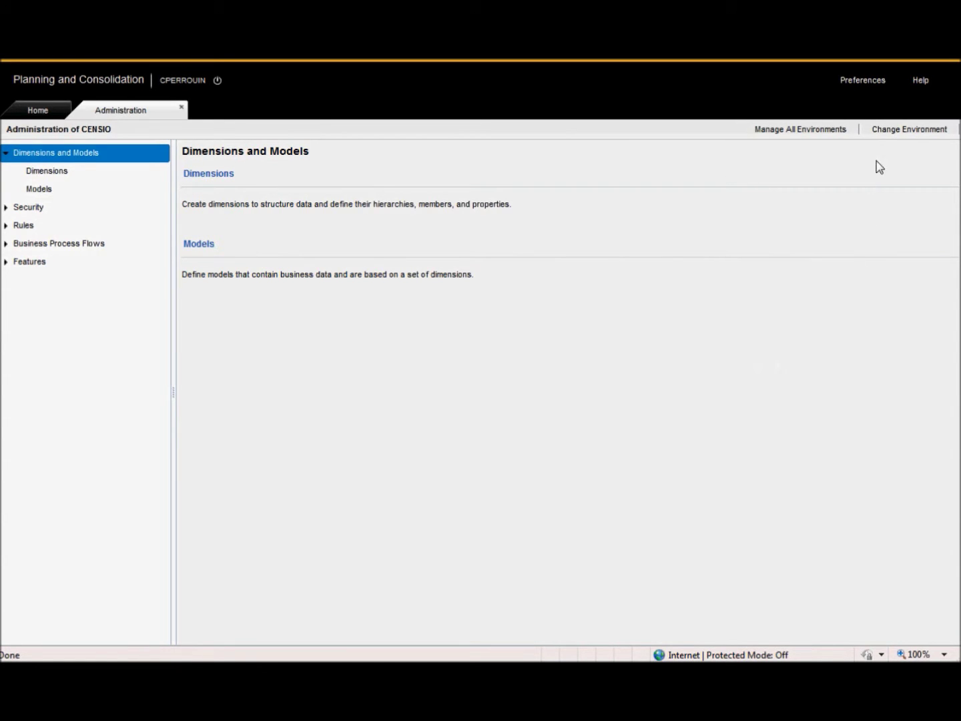
left_click(888, 134)
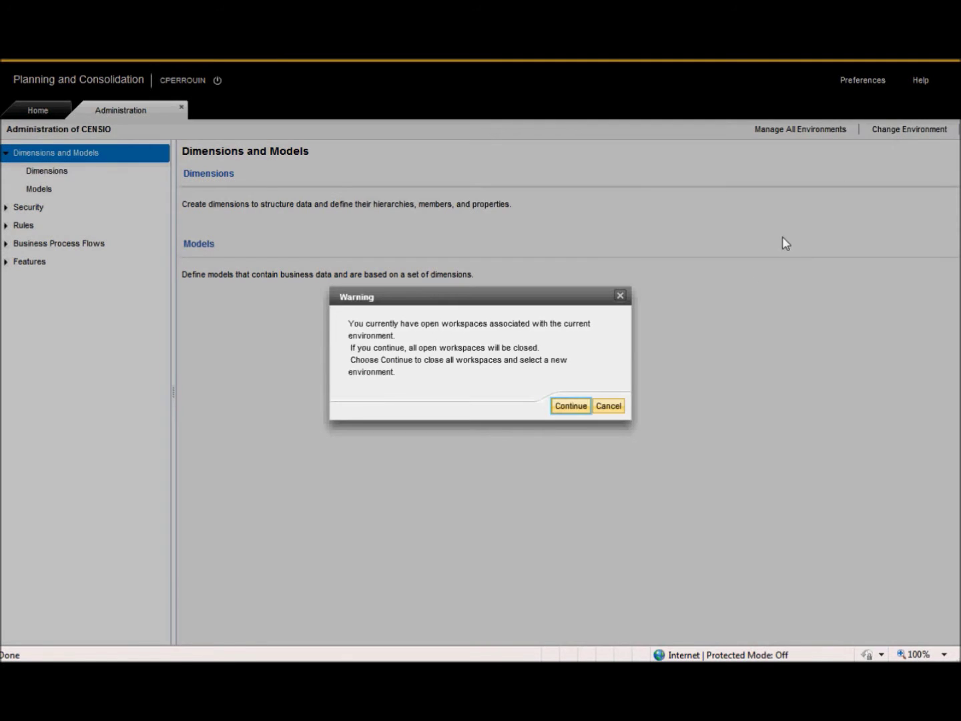
left_click(577, 404)
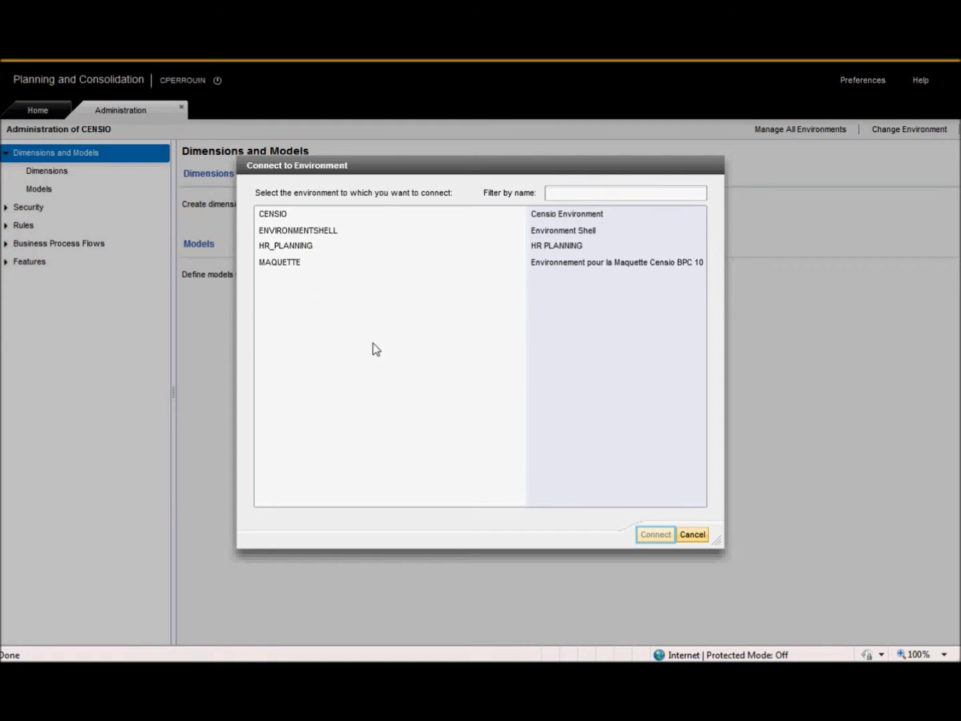
left_click(692, 535)
Show Manage All Environments and select the CENSIO and ENVIRONMENTSHELL rows
left_click(774, 129)
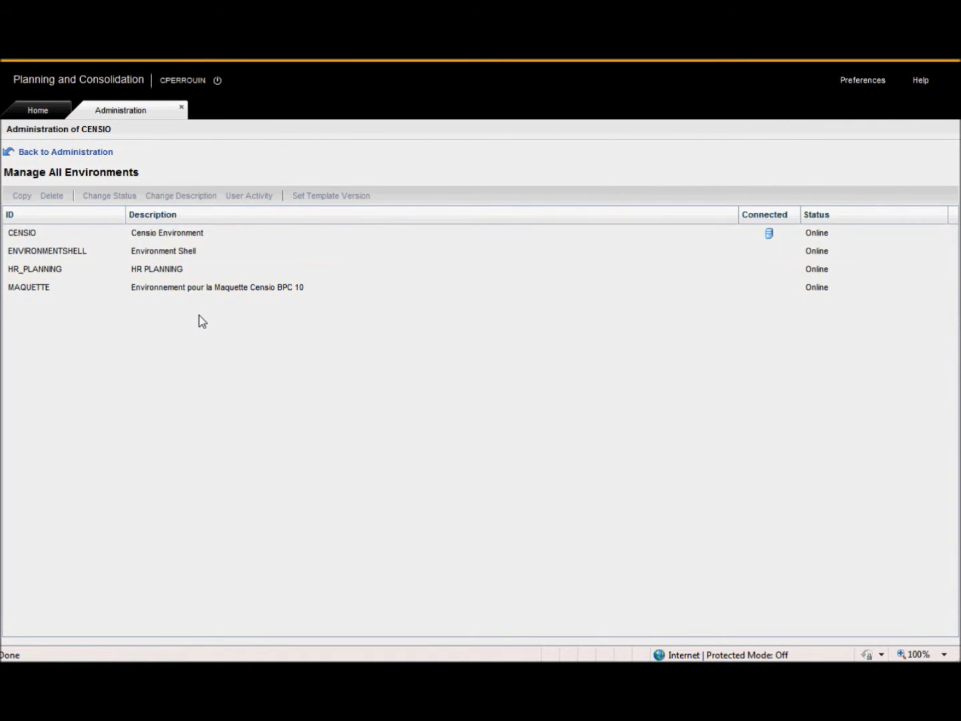
left_click(192, 234)
left_click(189, 252)
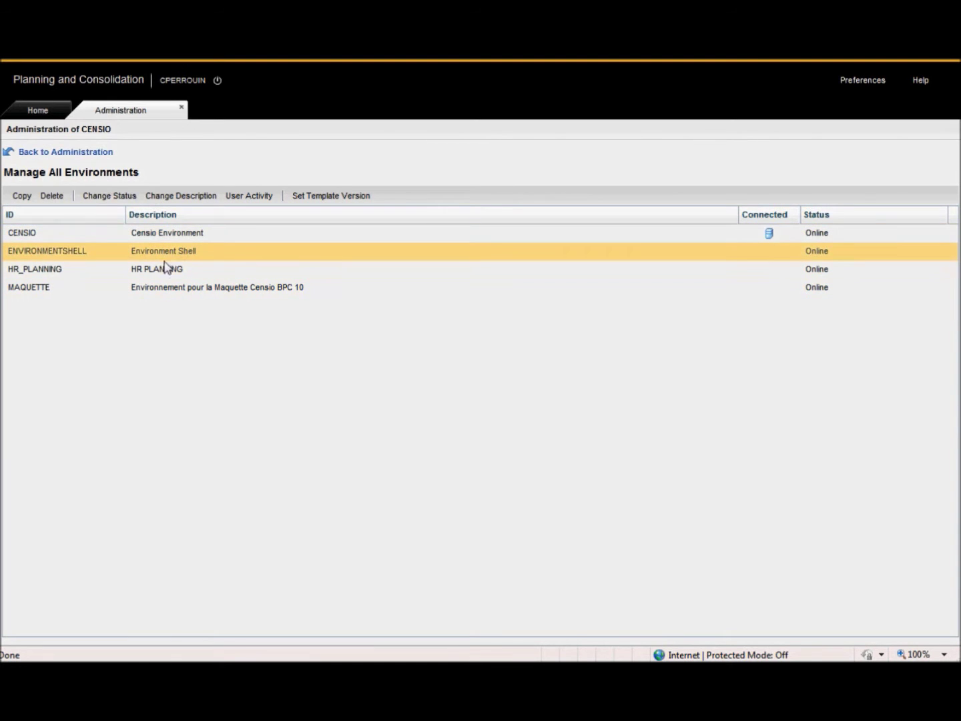
From the Dimensions list, open the members of the ACCOUNT dimension
left_click(80, 154)
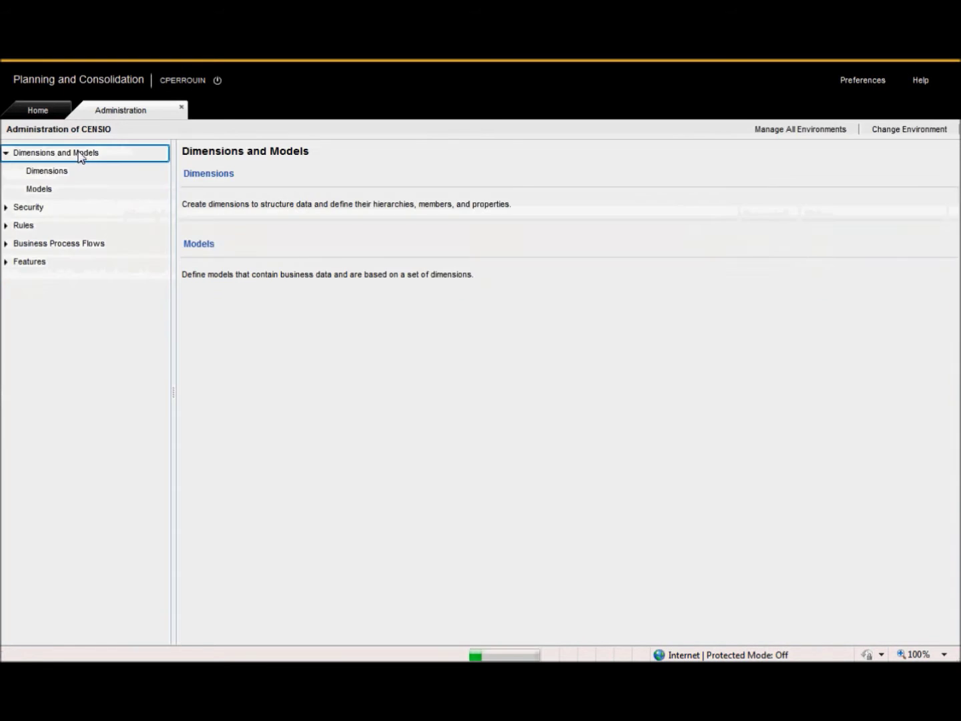
left_click(218, 174)
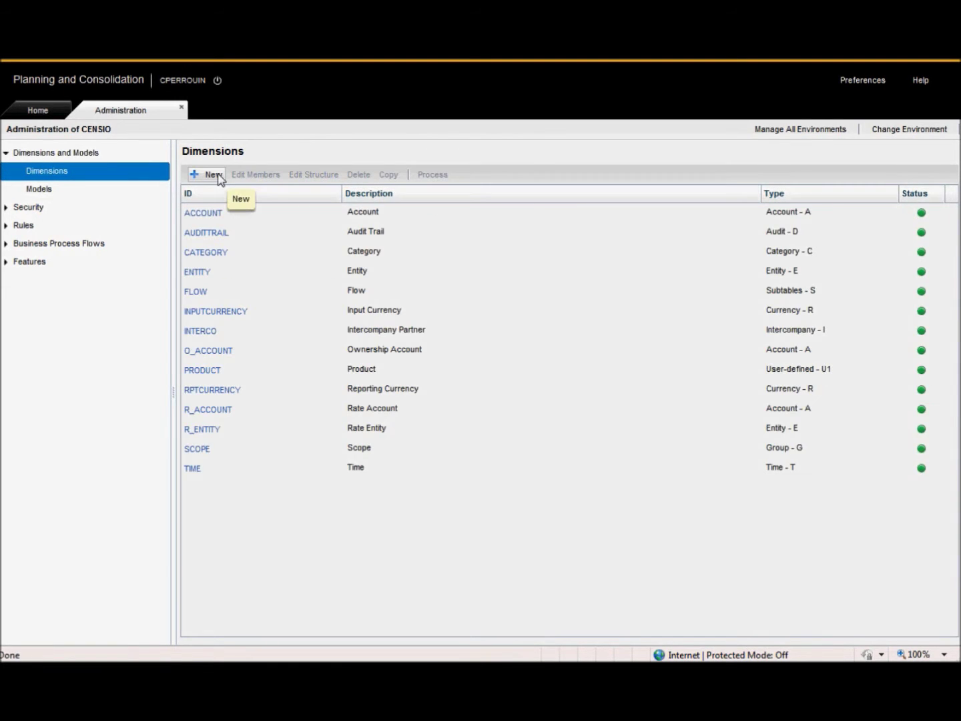
left_click(370, 214)
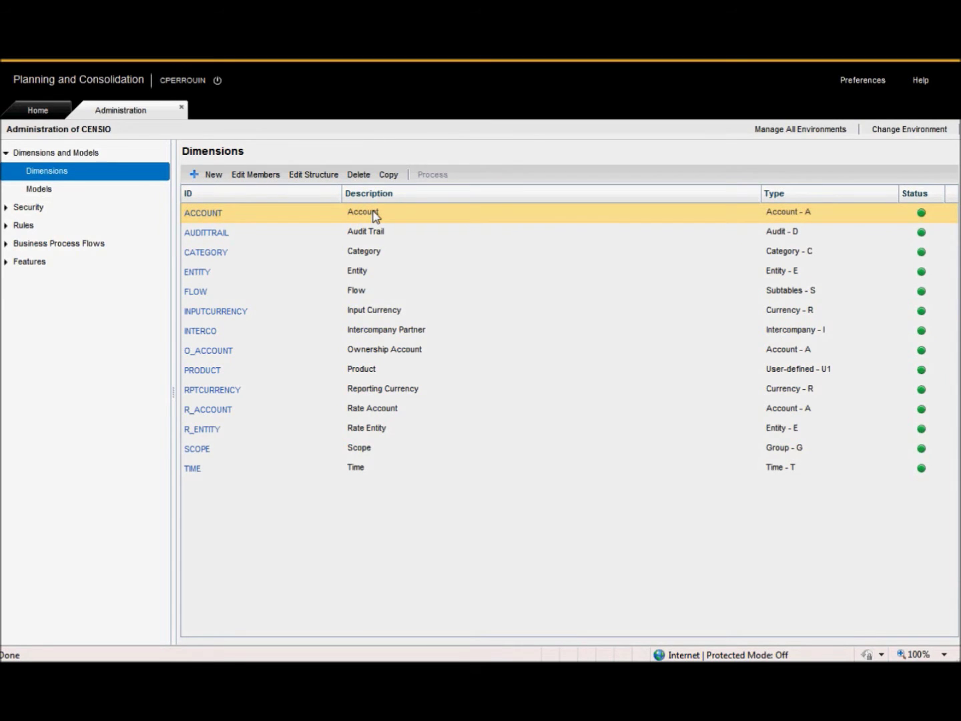
left_click(270, 180)
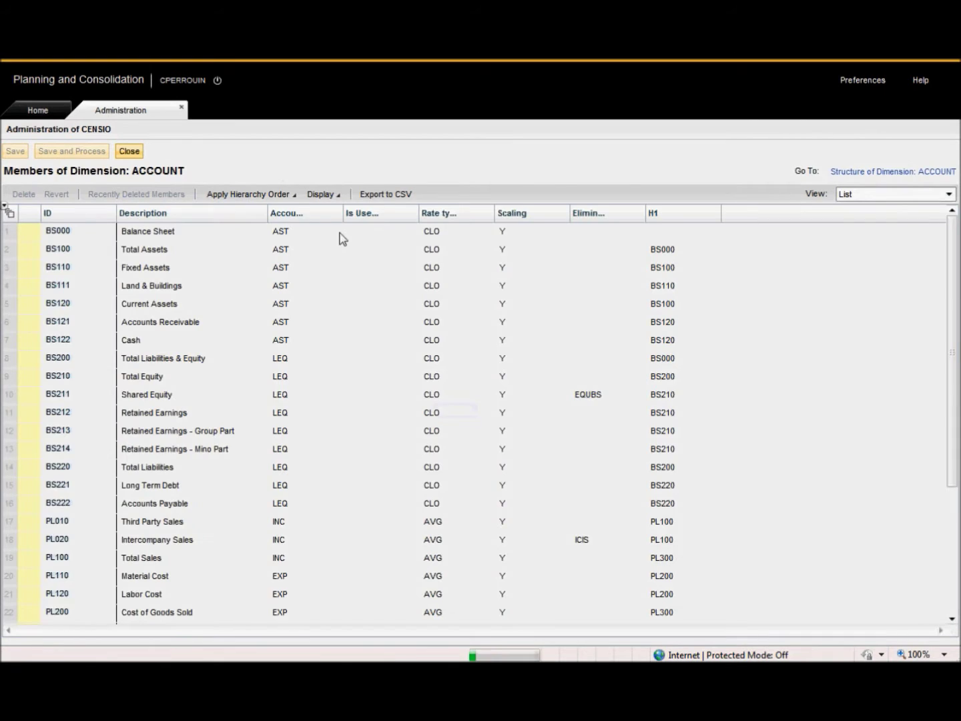
View ACCOUNT members as a hierarchy, expand Balance Sheet, Net Income and Operating Income, then close
left_click(851, 196)
left_click(867, 227)
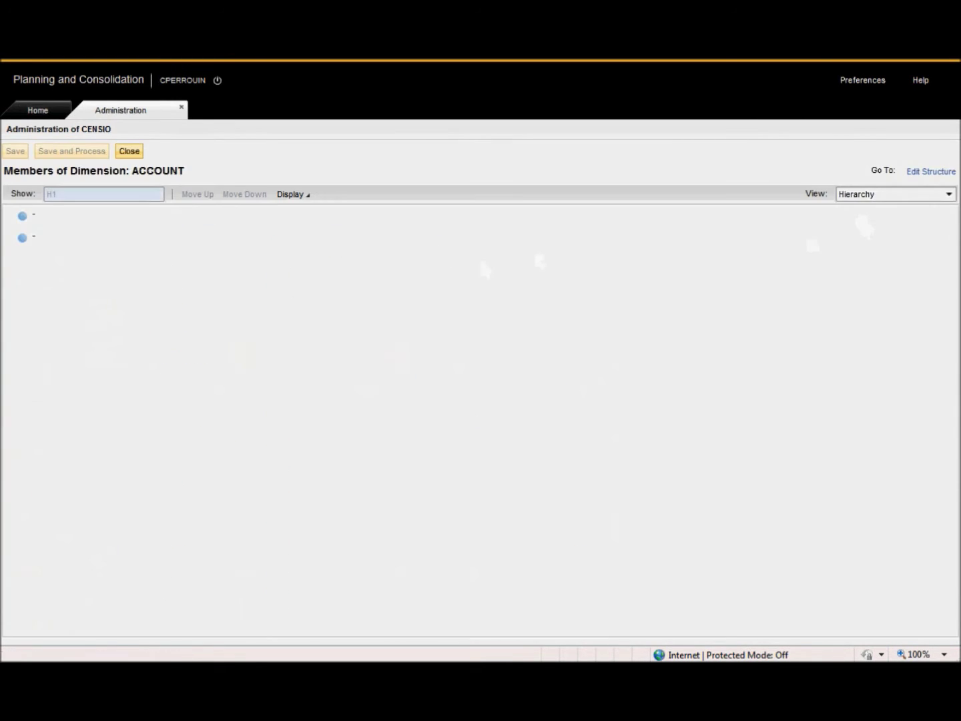
left_click(9, 215)
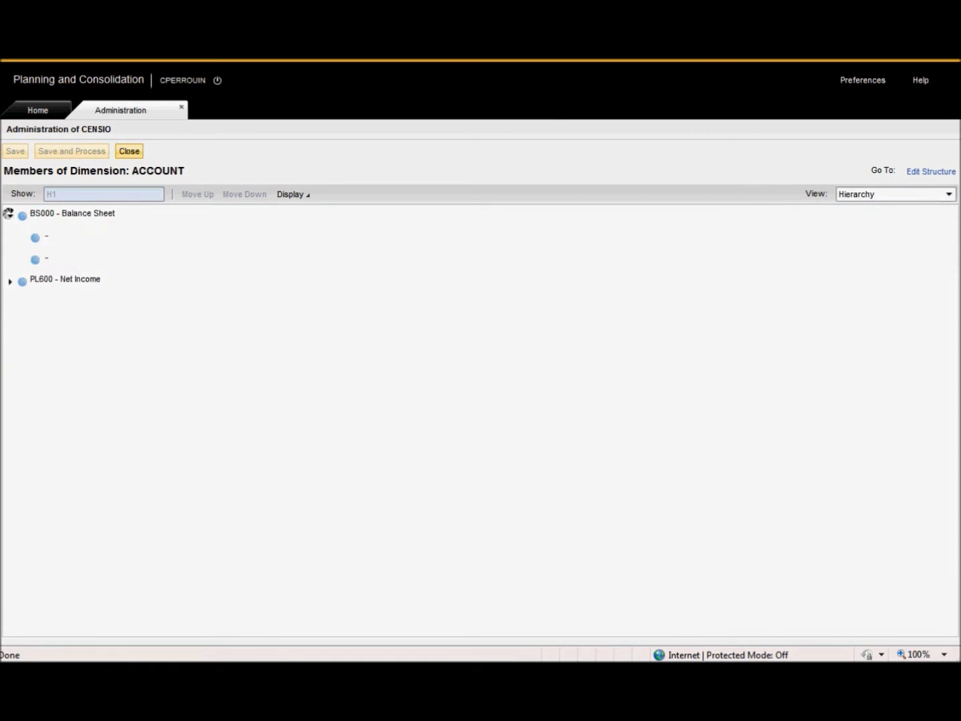
left_click(10, 281)
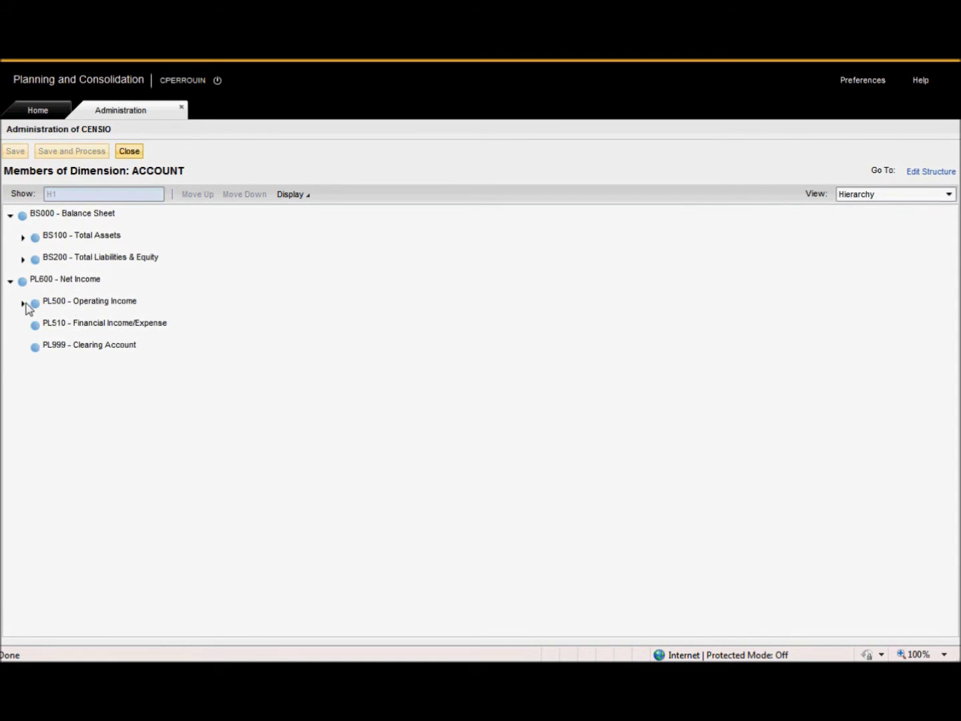
left_click(22, 304)
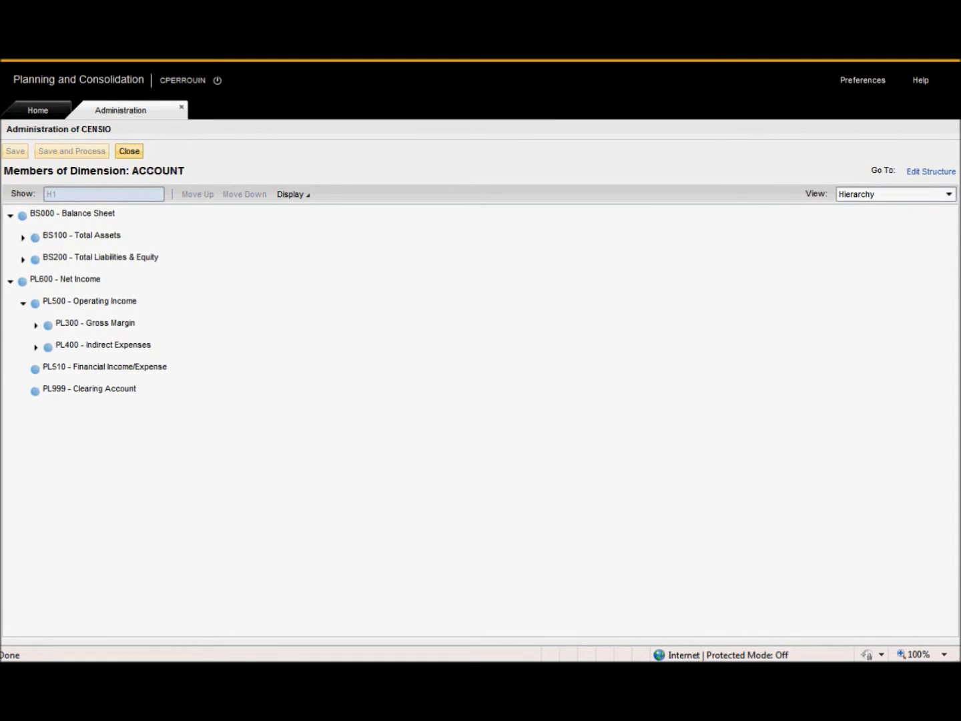
left_click(129, 151)
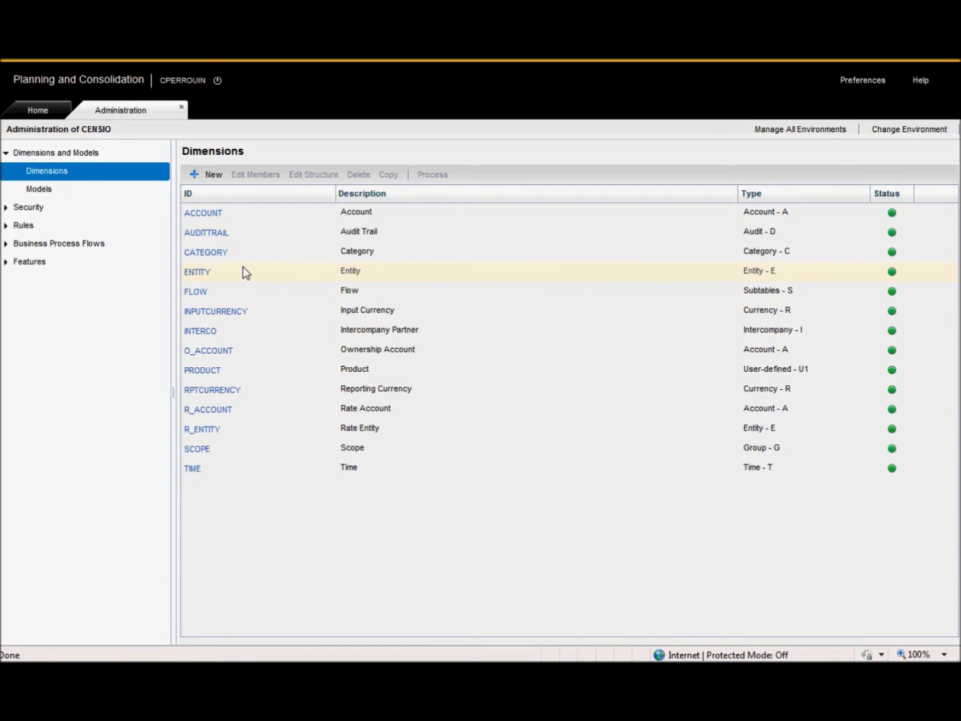
Create dimension UNIT with description 'Unit' and type User-defined, then close its structure
left_click(211, 175)
type("UNIT")
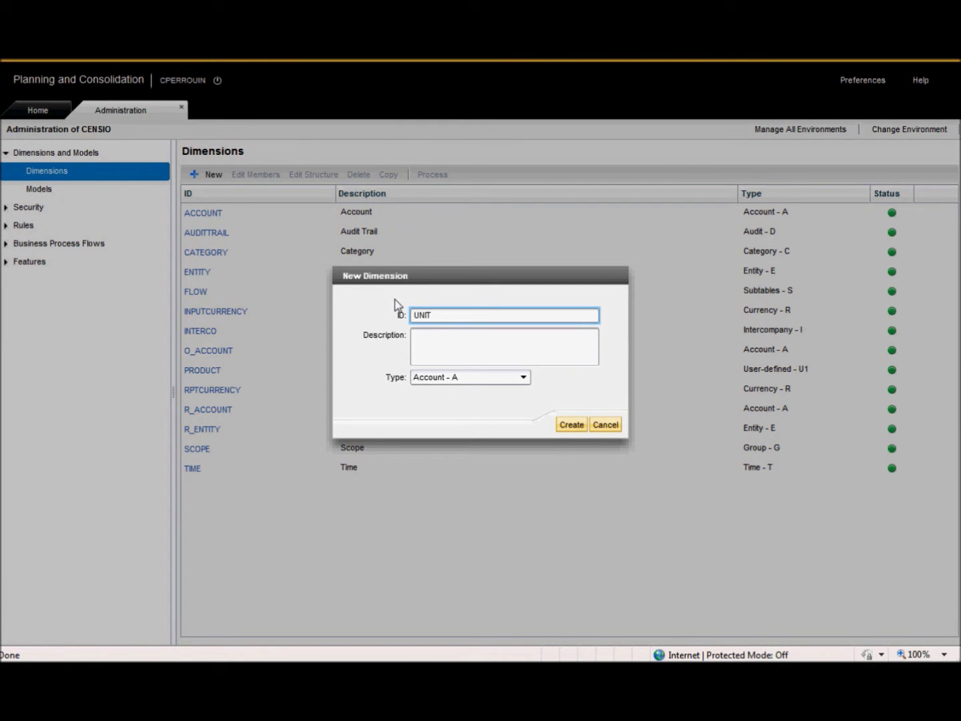
left_click(434, 341)
type("Unit")
left_click(438, 378)
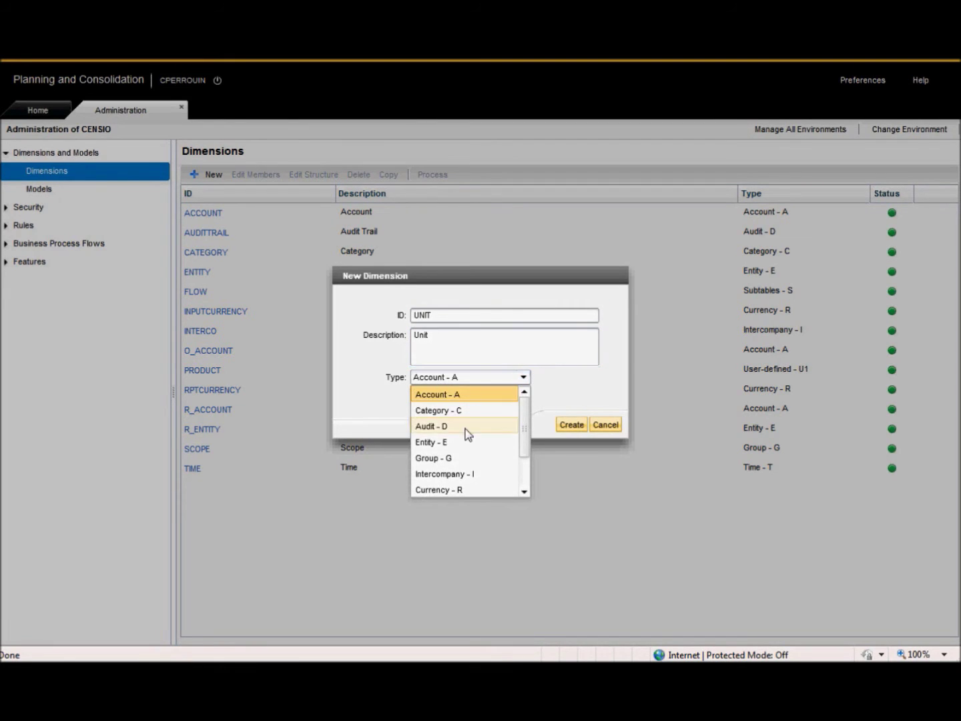
left_click_drag(521, 433, 526, 459)
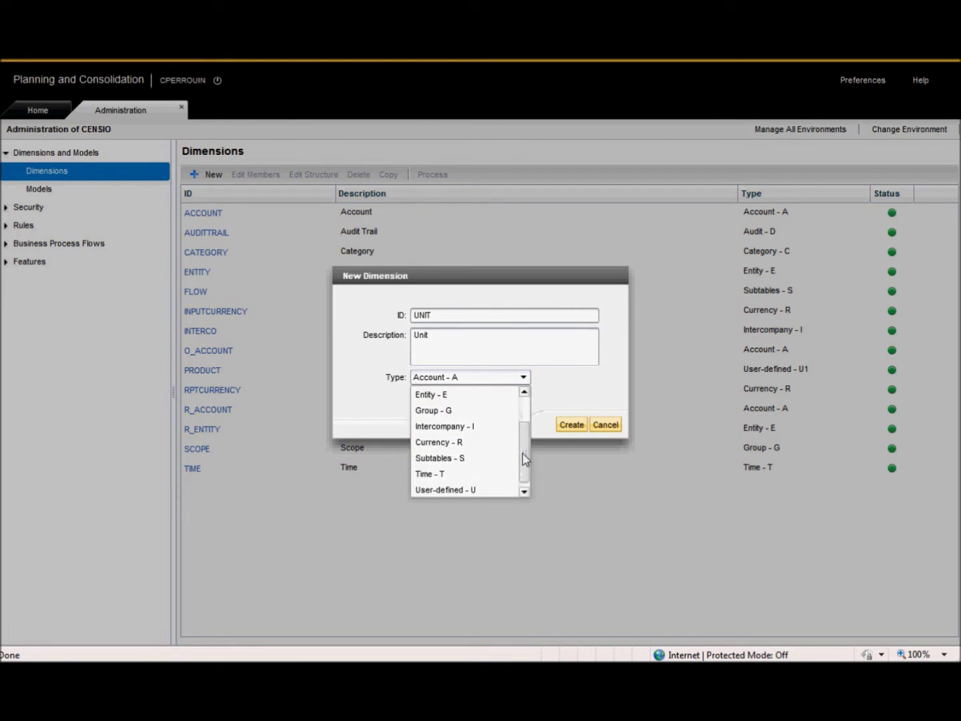
left_click(490, 490)
left_click(568, 426)
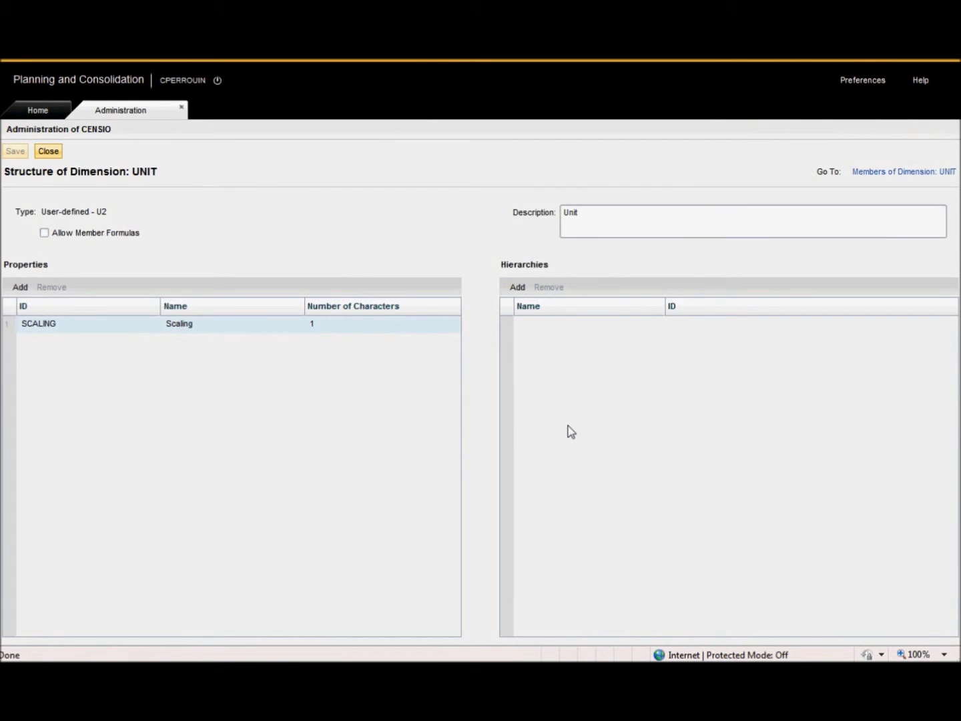
left_click(42, 152)
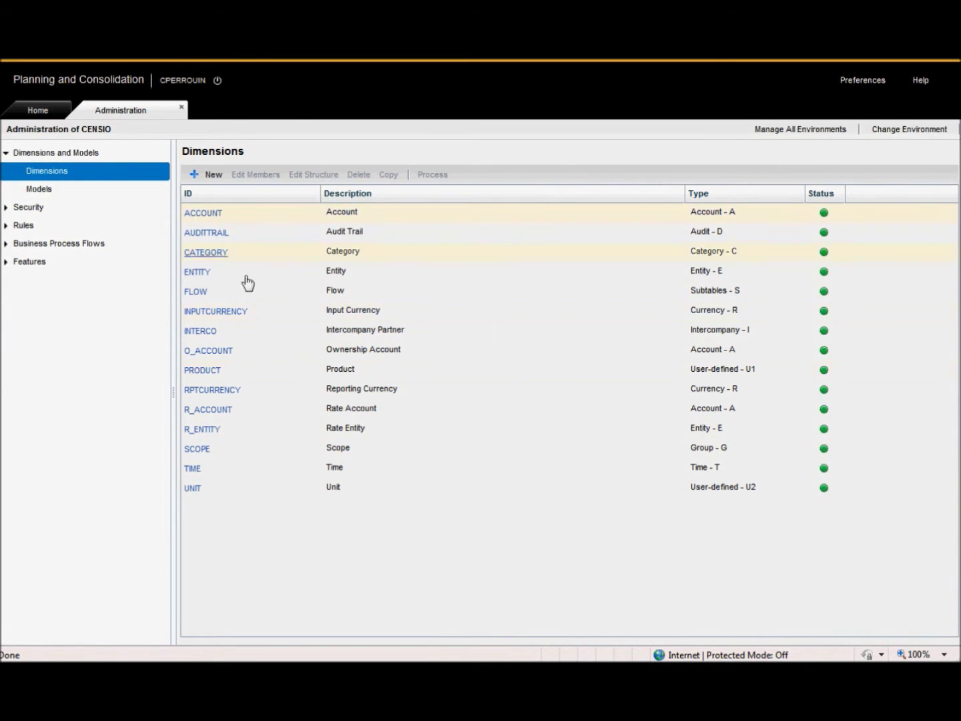
Add UNIT members QUANTITY and CURRENCY (description 'Currency')
left_click(338, 489)
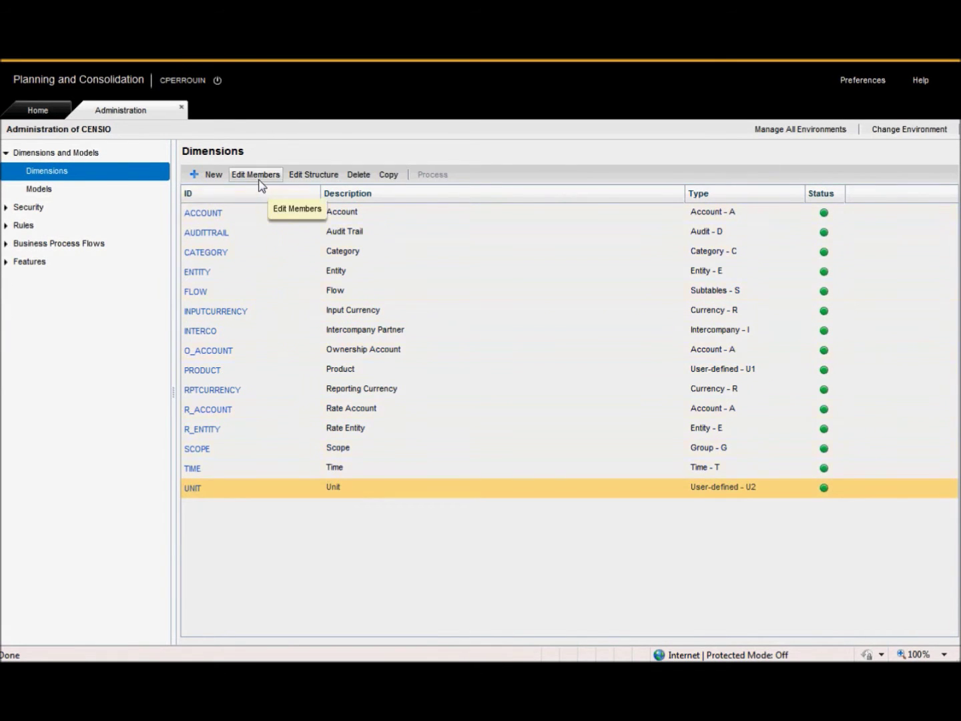
left_click(257, 177)
left_click(91, 234)
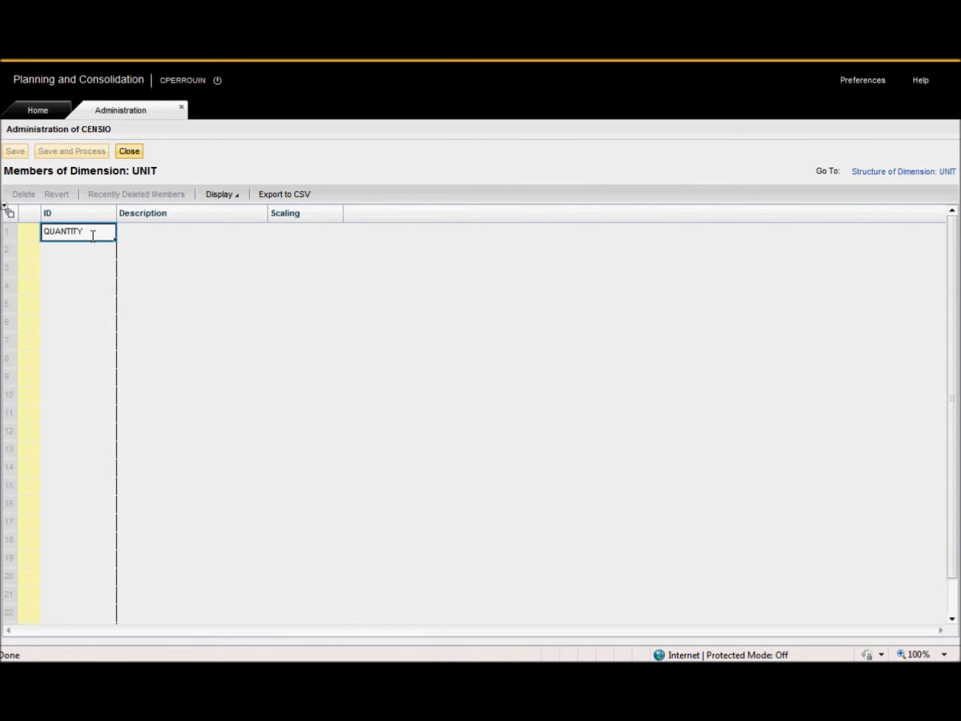
left_click(148, 231)
type("Quantity")
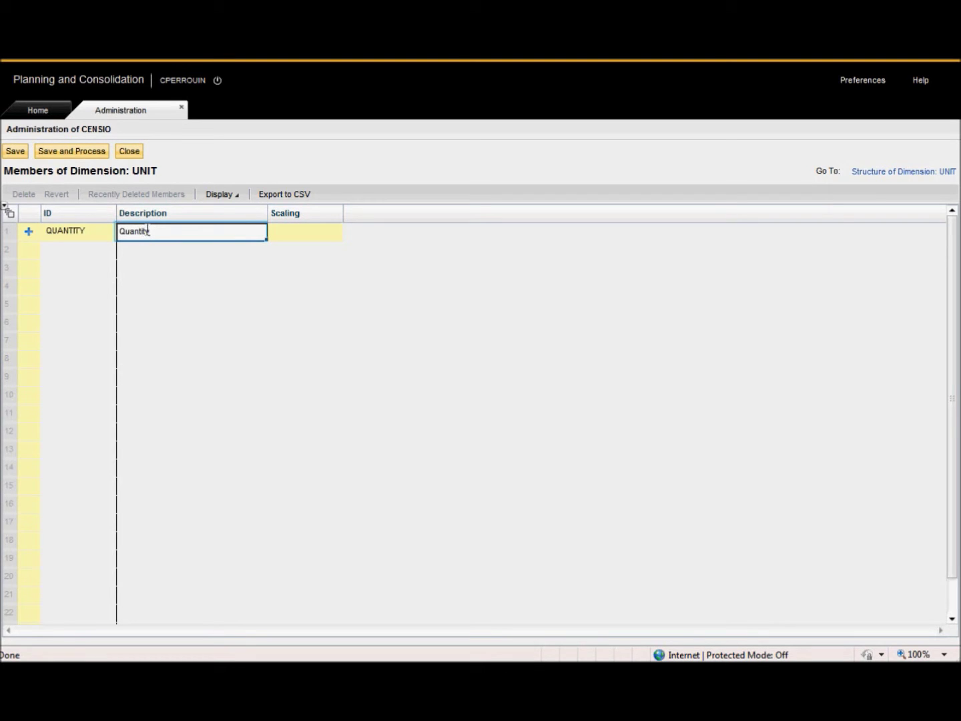
left_click(93, 250)
type("CURRENCY")
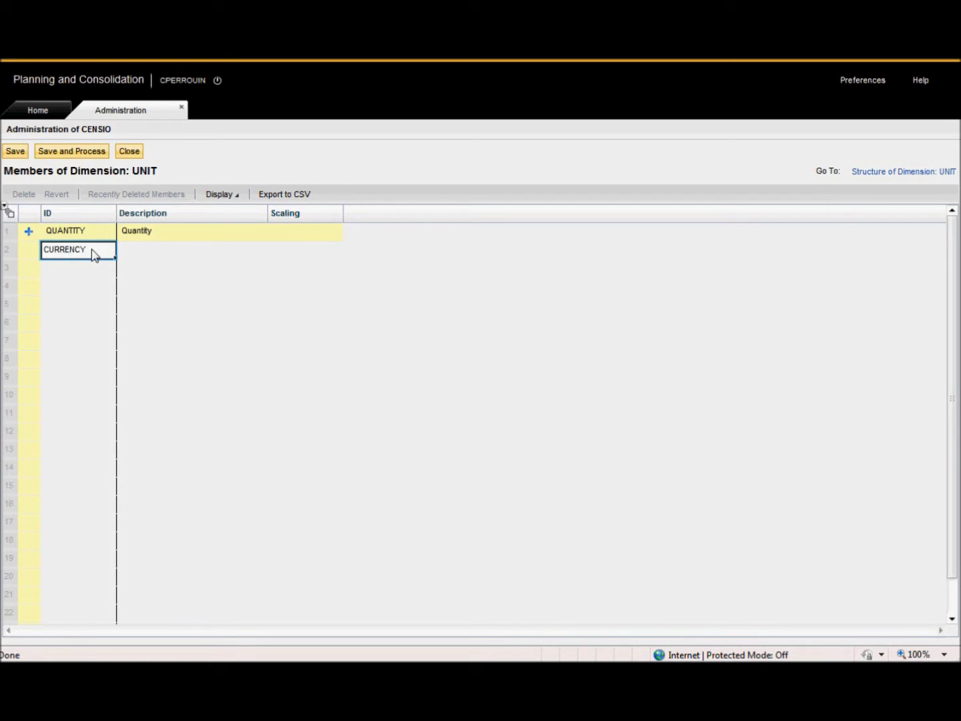
left_click(133, 252)
type("Currency")
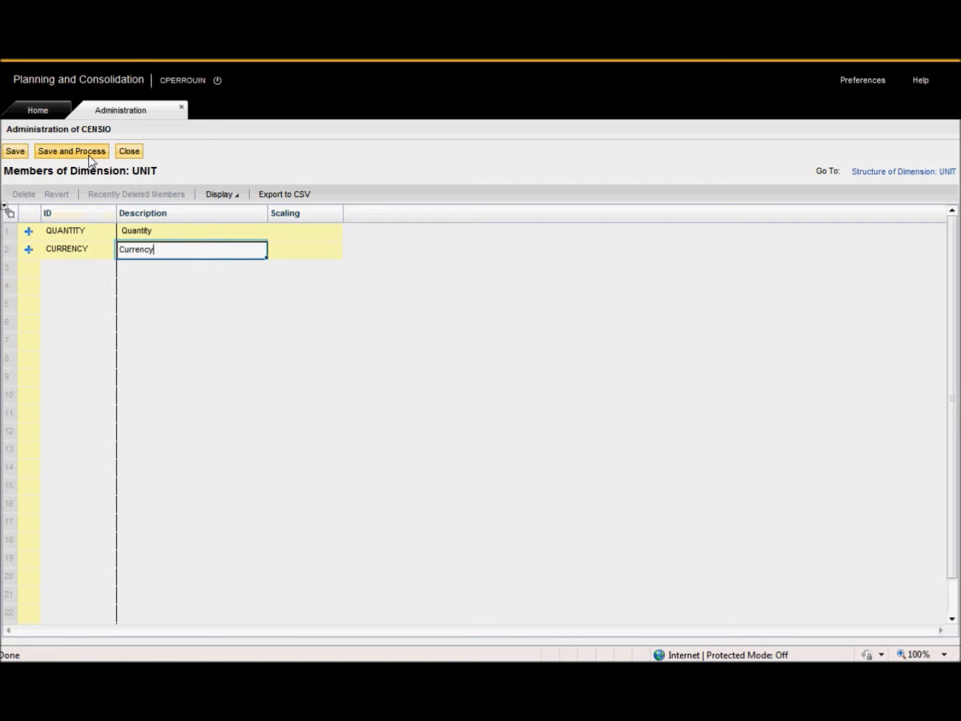
Save and process the UNIT members, accept the offline prompt, and close the editor
left_click(90, 158)
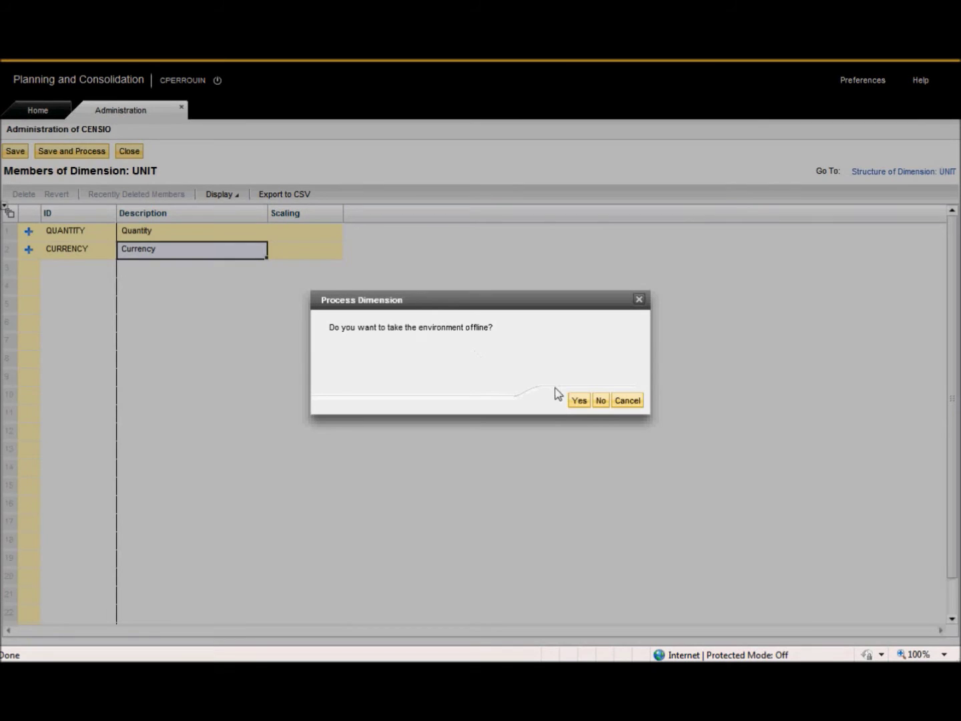
left_click(600, 400)
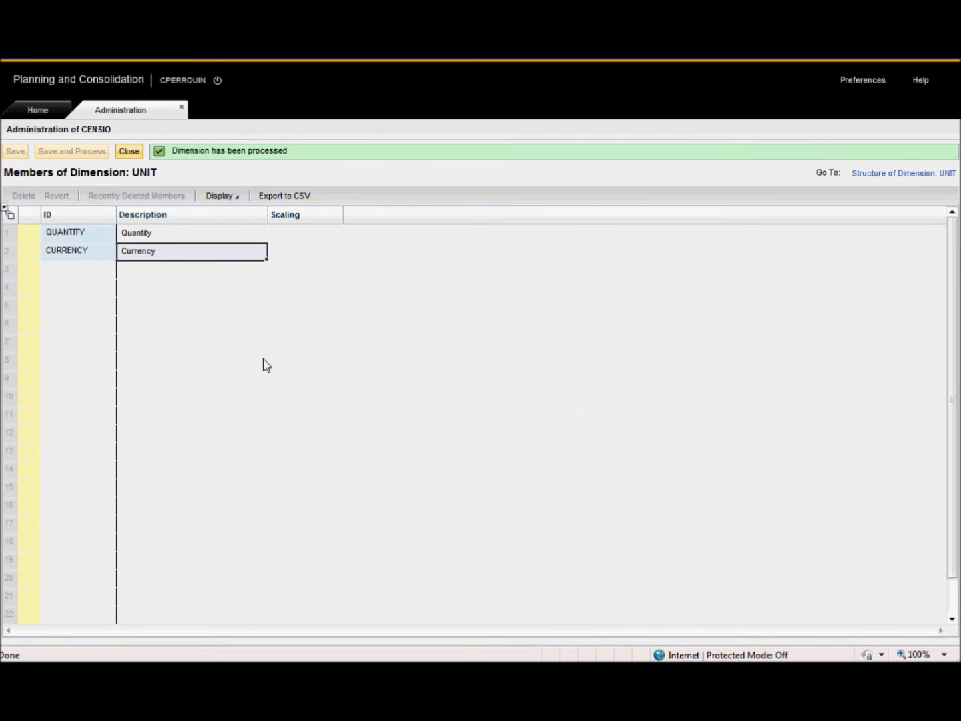
left_click(130, 153)
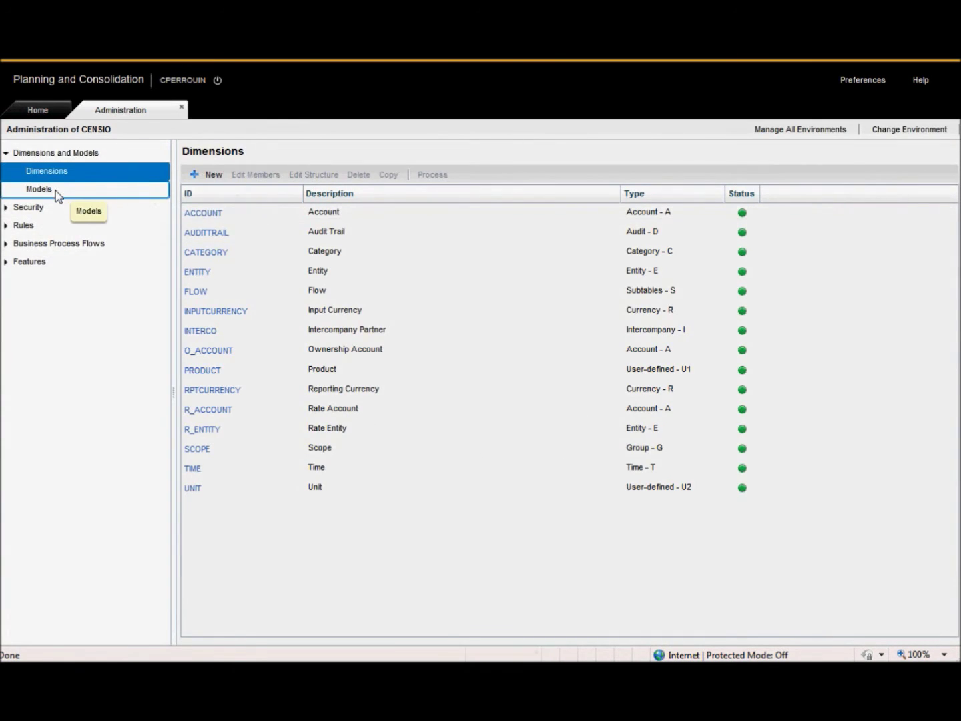
Start a new model with ID FORECAST, description Forecast, and type Financial
left_click(57, 194)
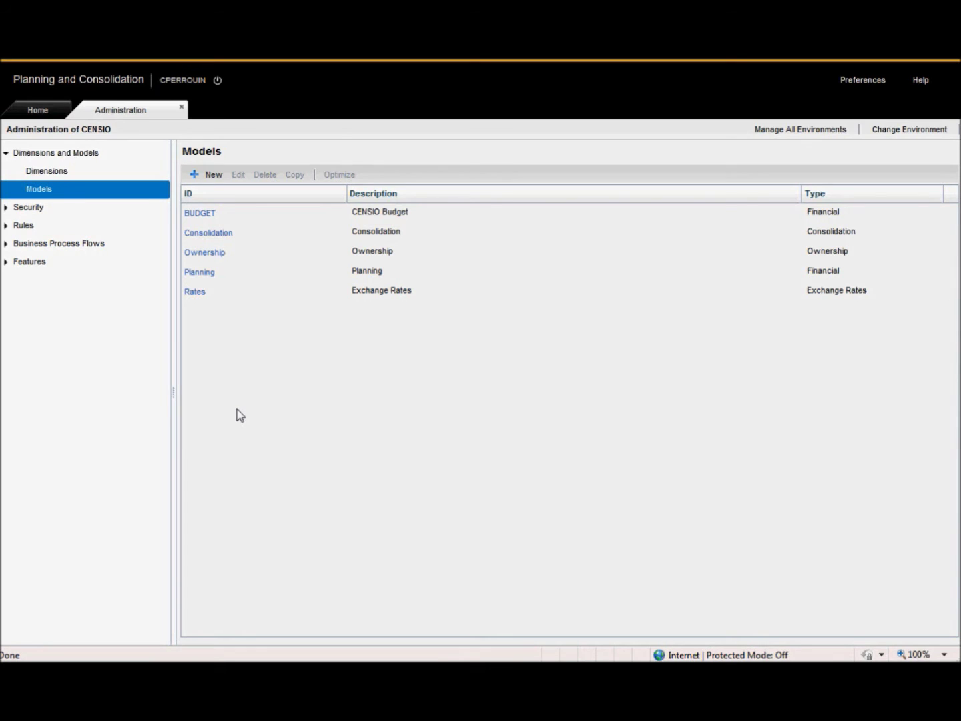
left_click(213, 178)
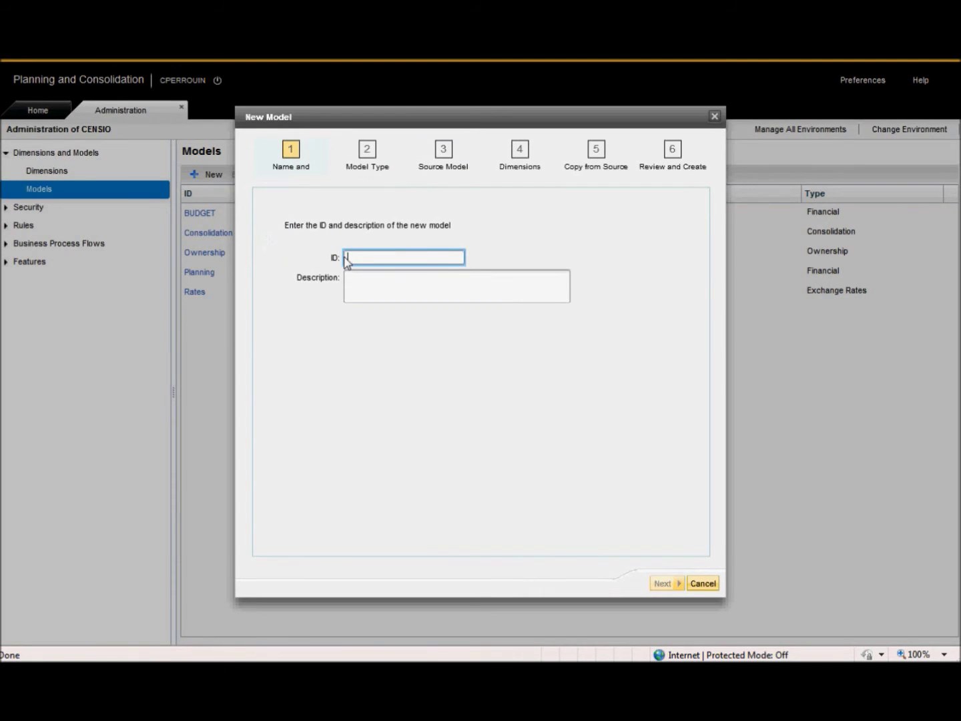
type("FORECAST")
left_click(365, 289)
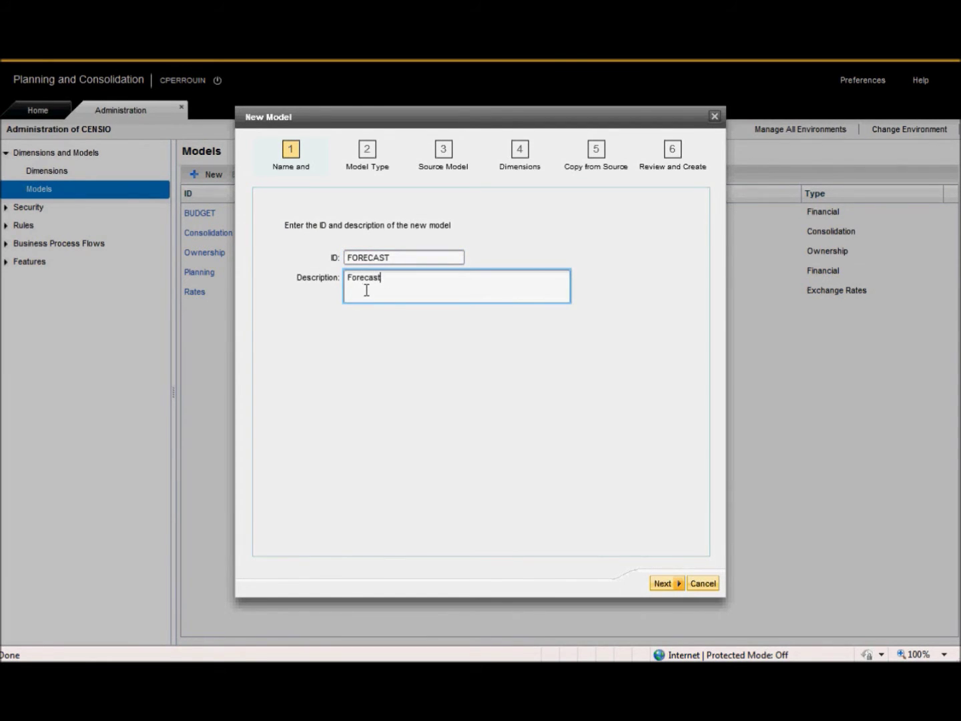
left_click(663, 585)
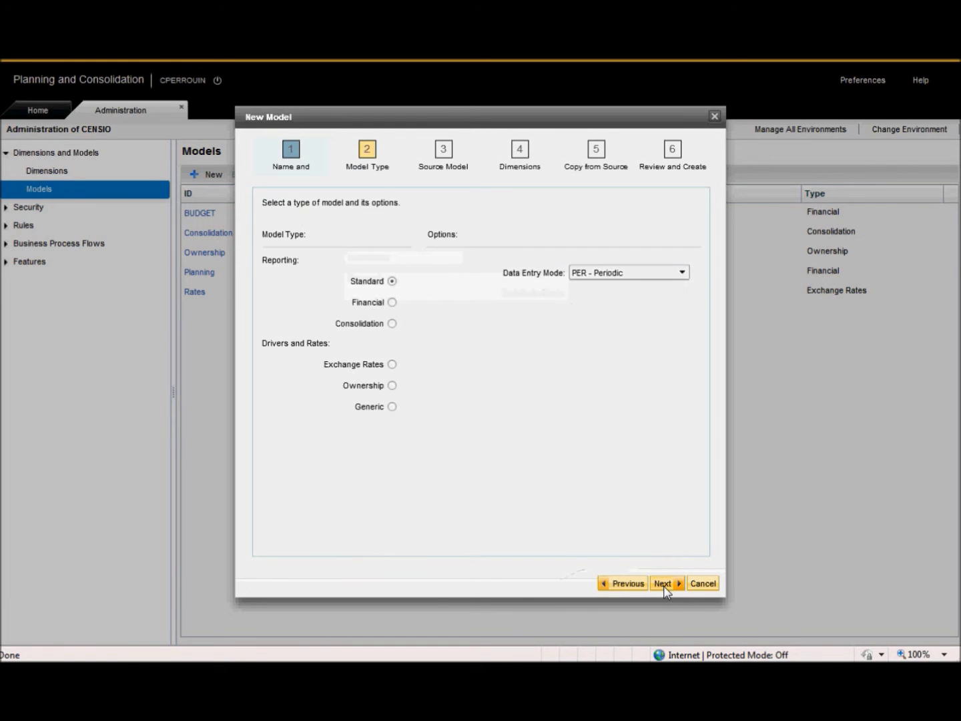
left_click(391, 302)
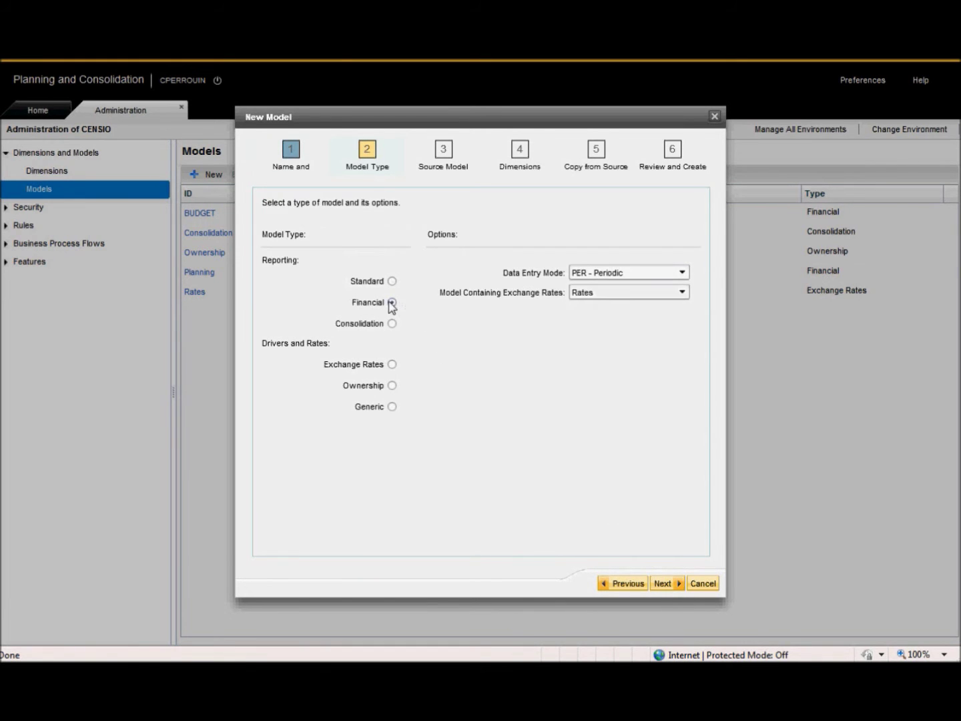
left_click(670, 585)
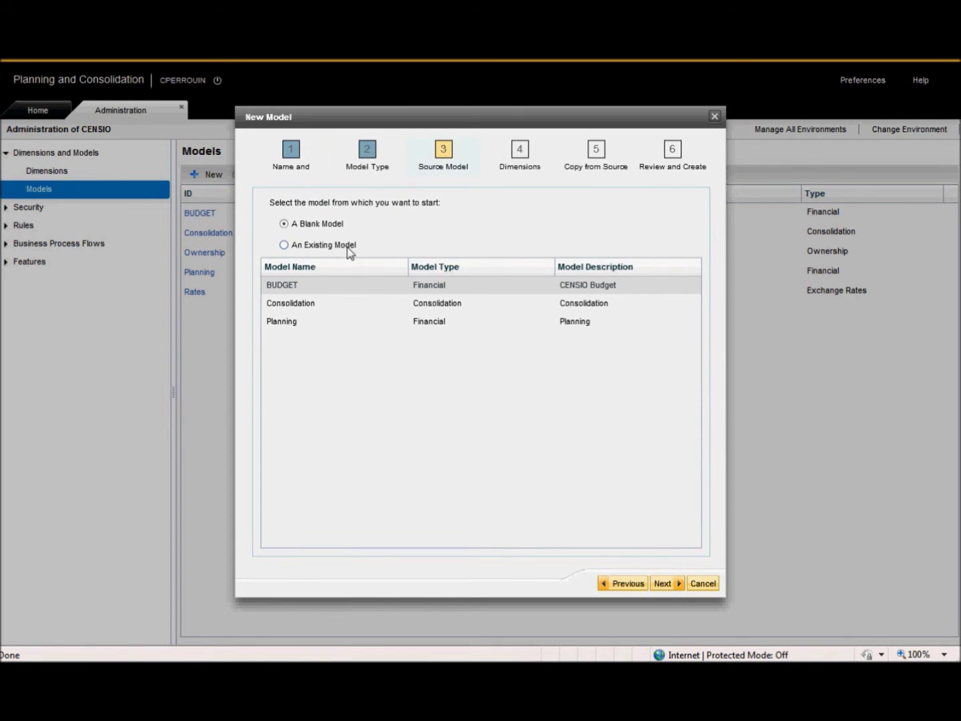
Base FORECAST on the BUDGET model, removing AUDITTRAIL and FLOW and adding UNIT
left_click(347, 246)
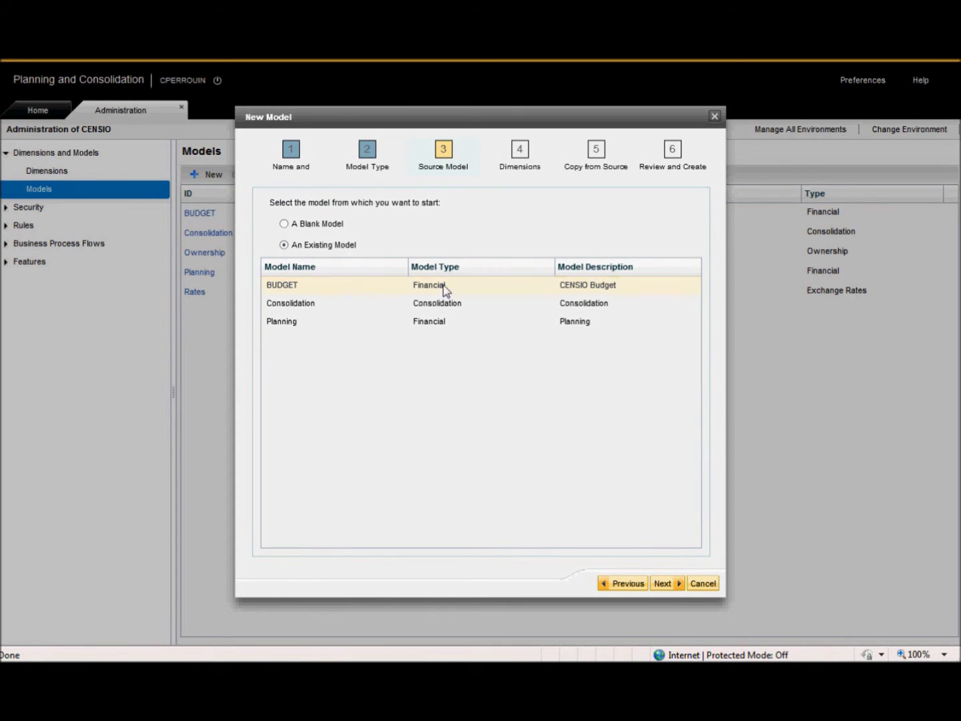
left_click(300, 292)
left_click(665, 584)
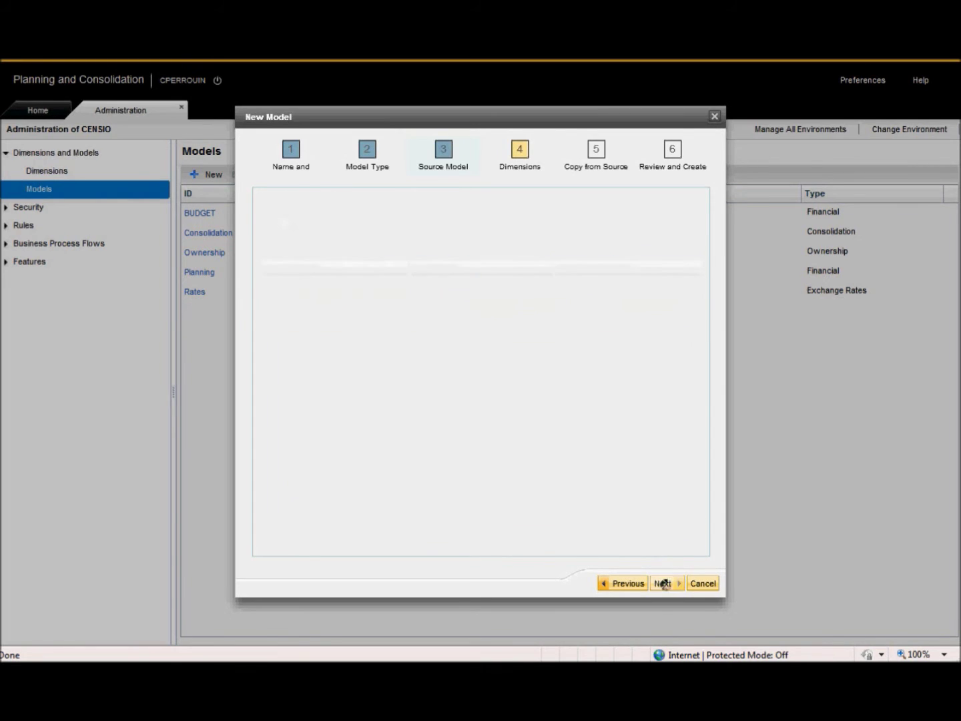
left_click_drag(566, 365, 543, 295)
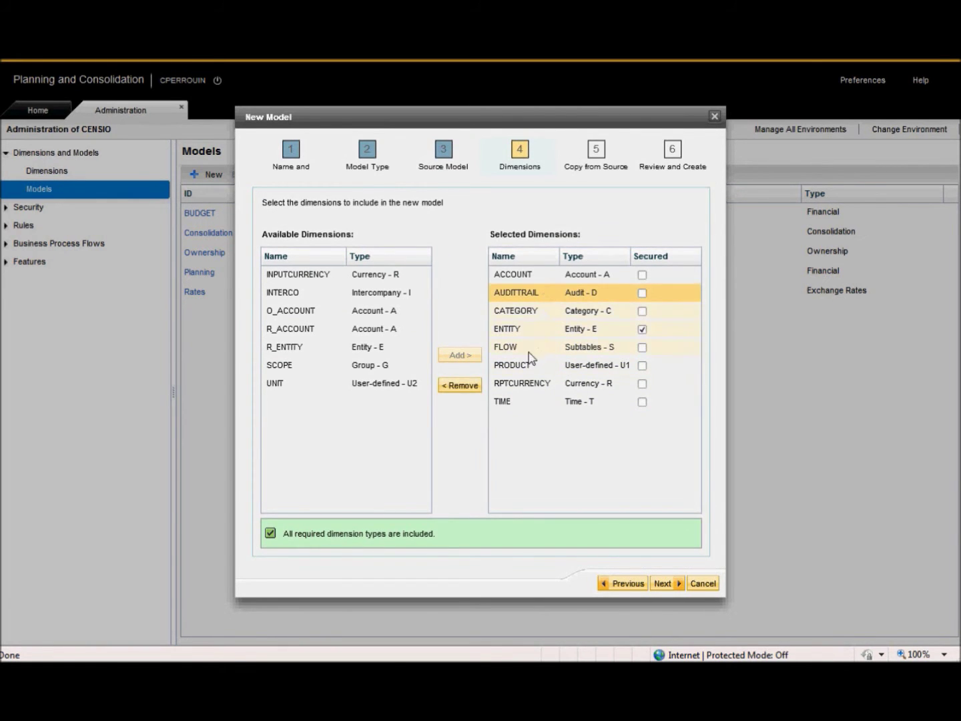
left_click(469, 392)
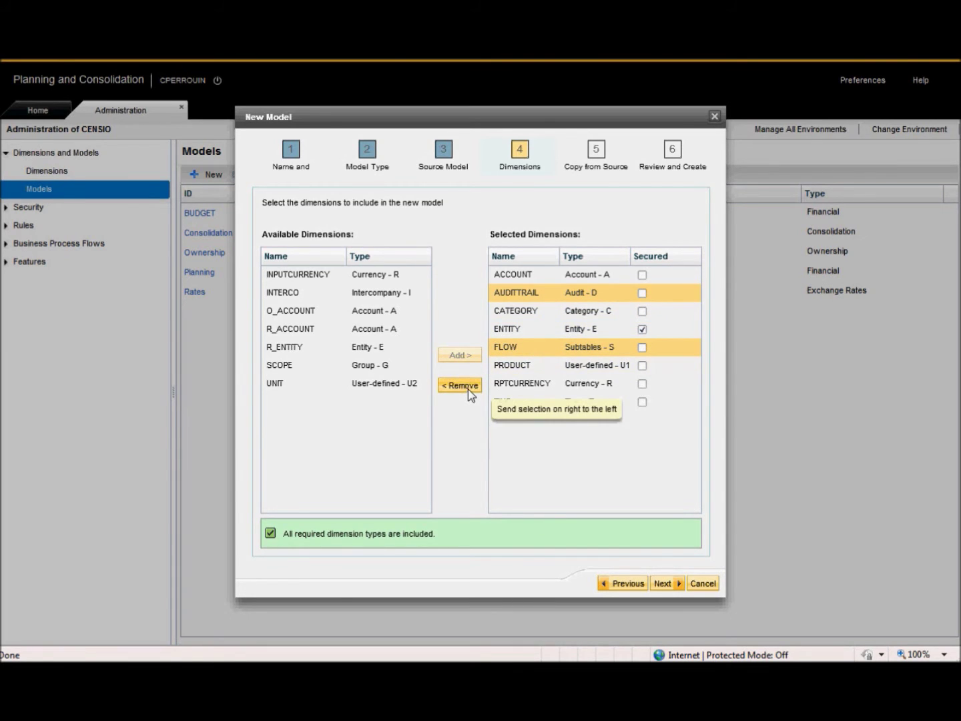
left_click(298, 383)
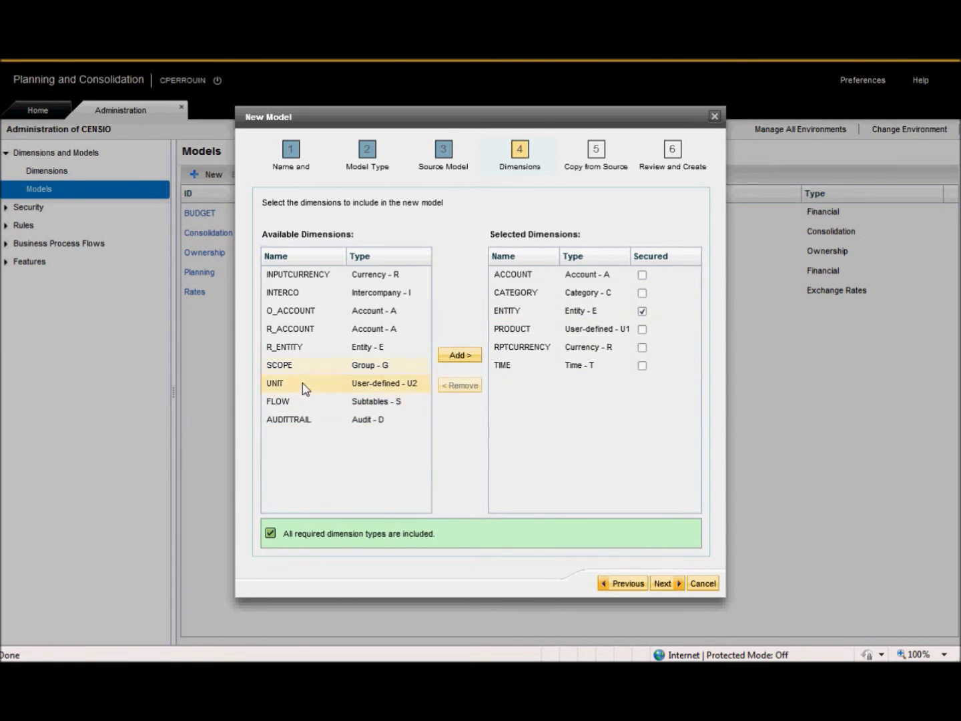
left_click(451, 357)
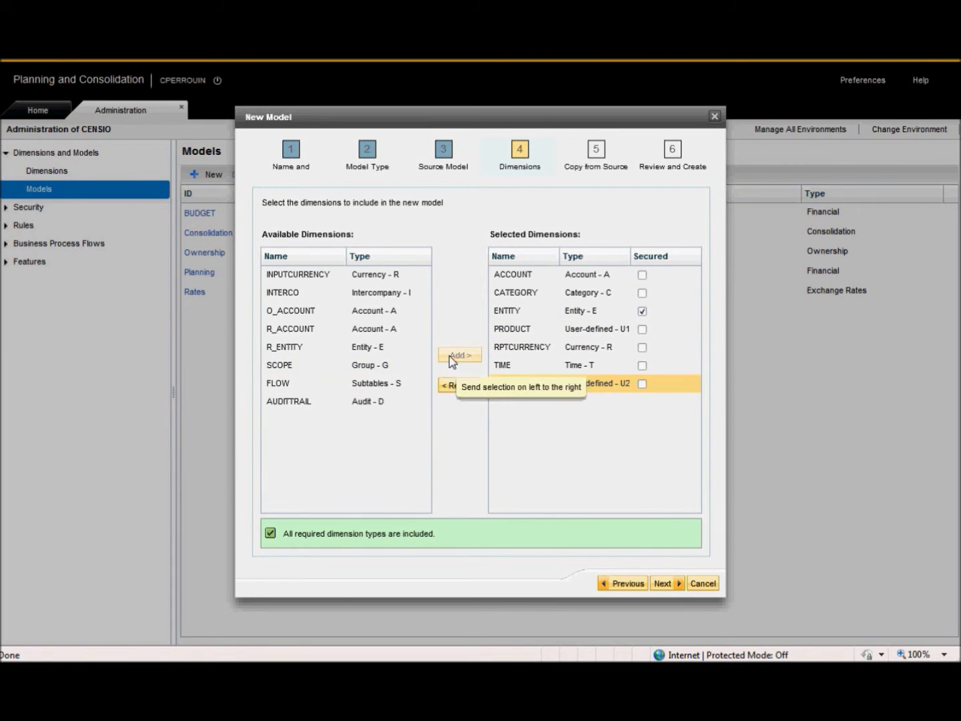
Finish the wizard to create the FORECAST model and close it
left_click(664, 584)
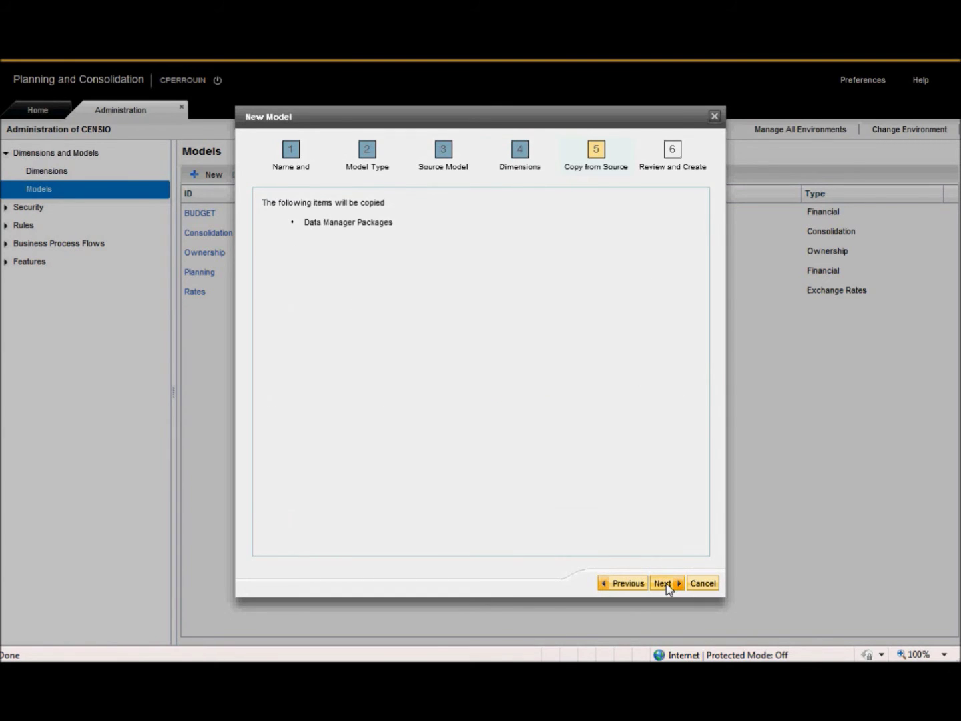
left_click(664, 584)
left_click(667, 585)
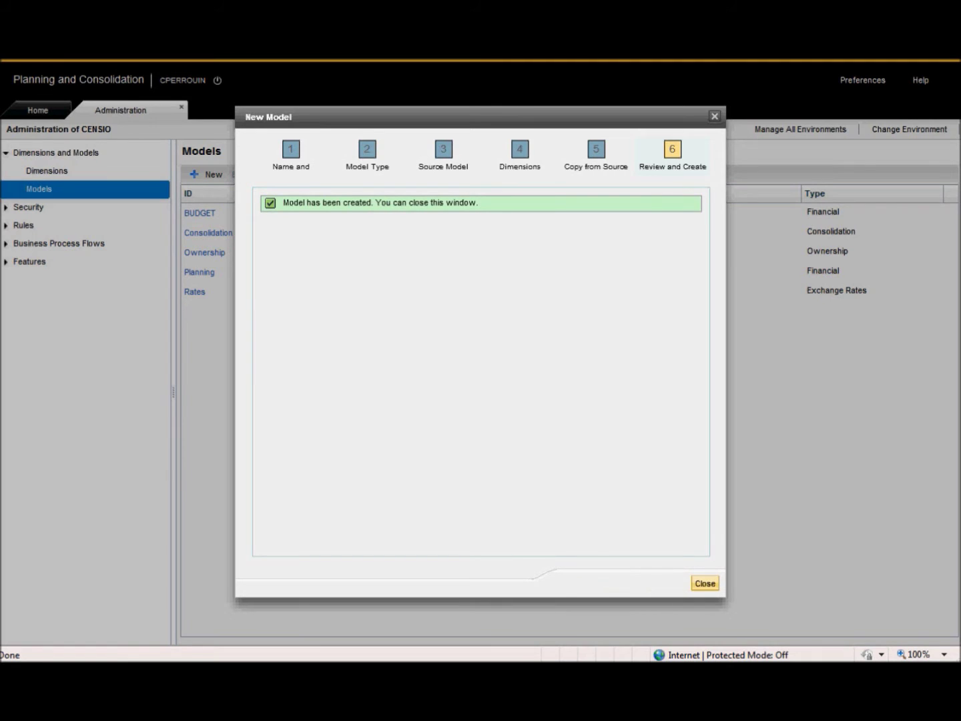
left_click(705, 583)
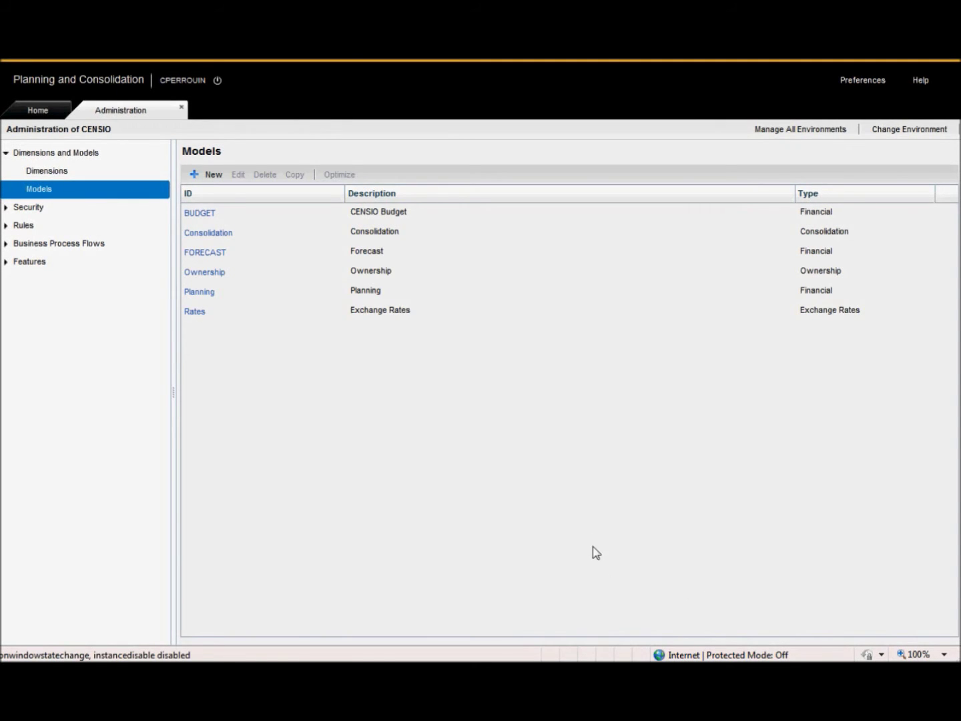
In the Data Warehousing Workbench, find FORECAST under Censio Environment InfoProviders, then return to BPC
key("alt+Tab")
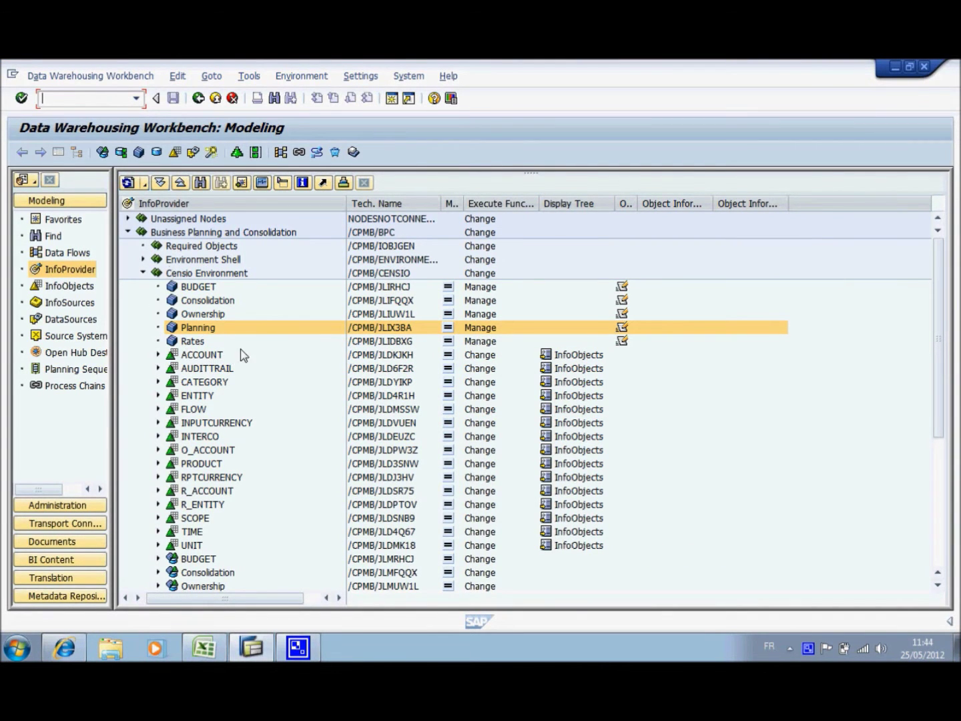
left_click(136, 98)
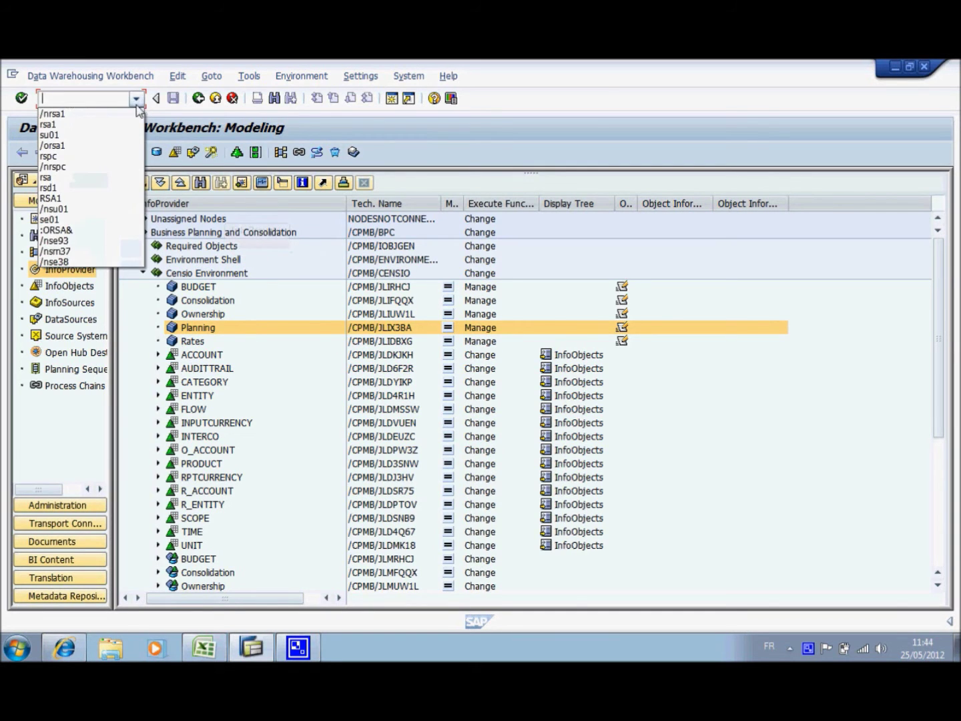
left_click(132, 118)
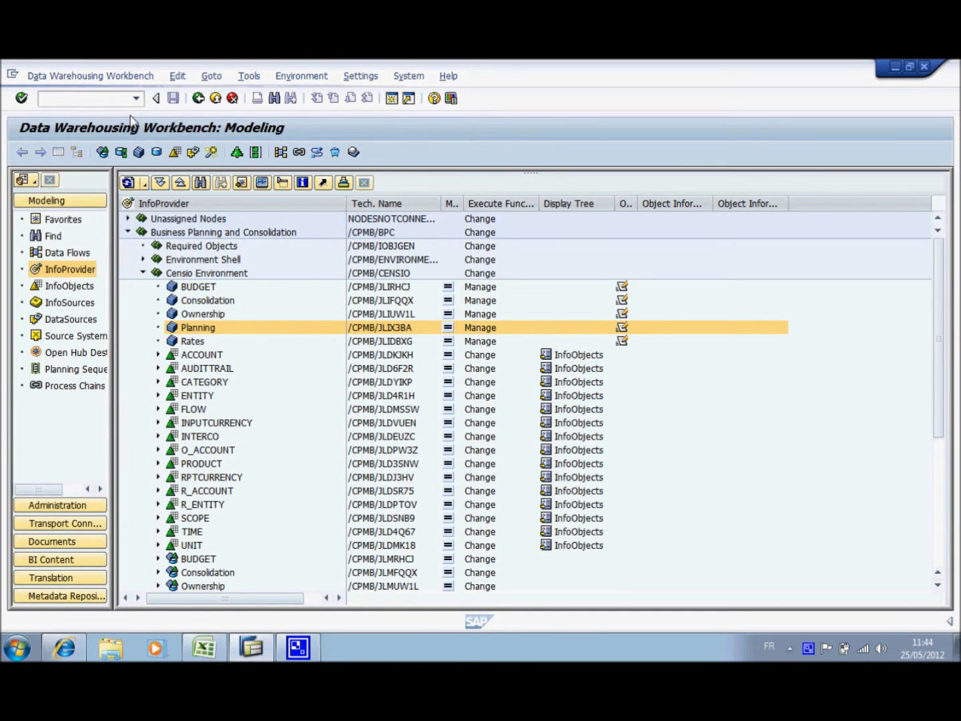
scroll(311, 300, "down", 3)
left_click_drag(942, 336, 938, 267)
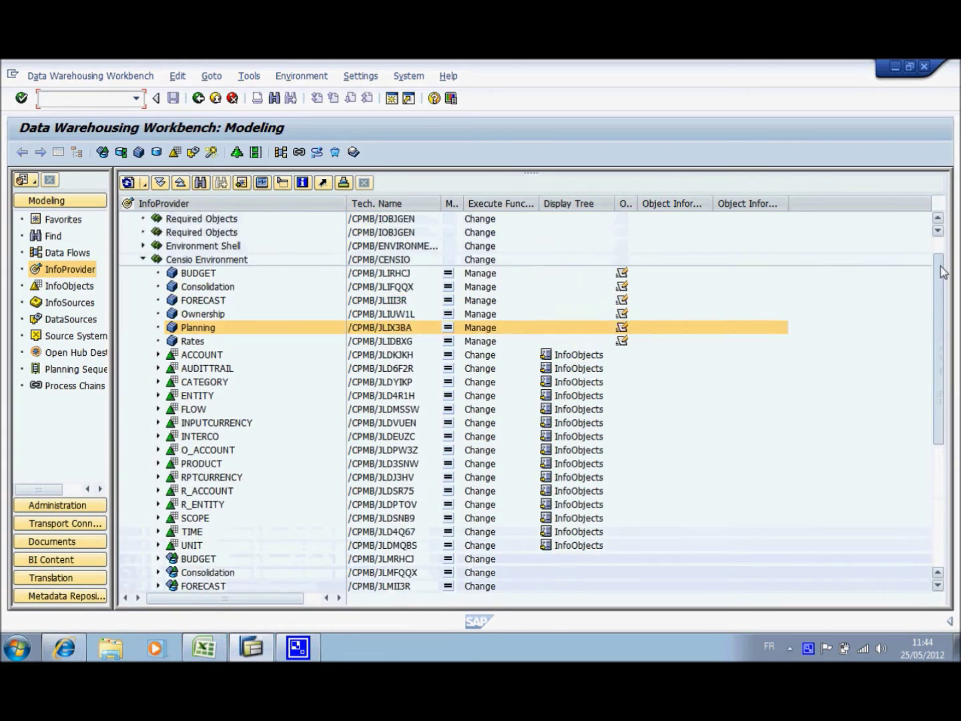
left_click(204, 314)
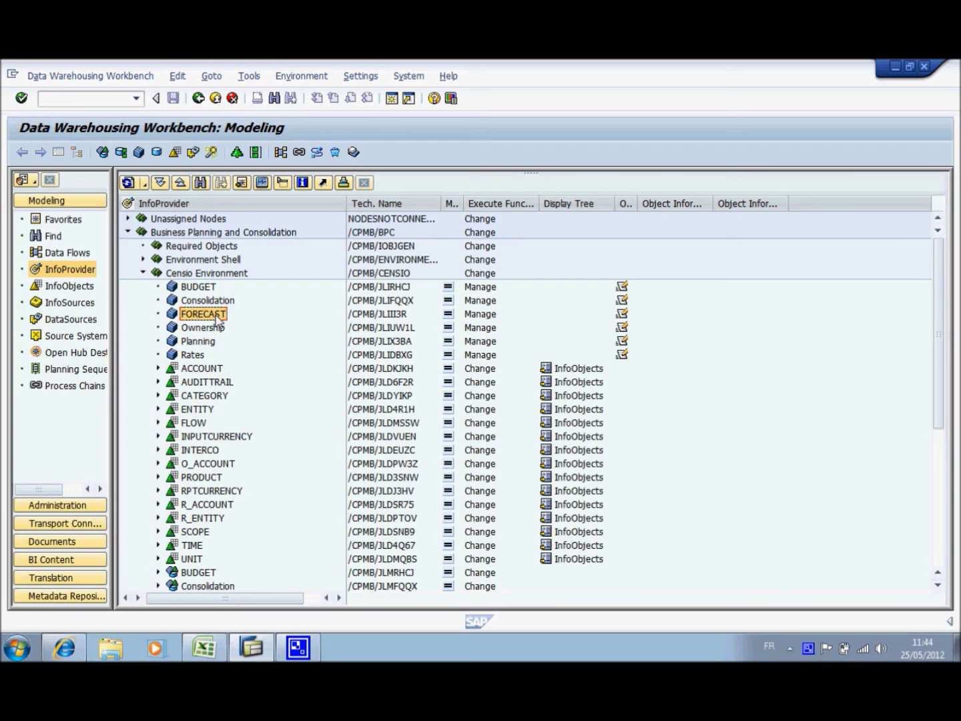
double_click(215, 316)
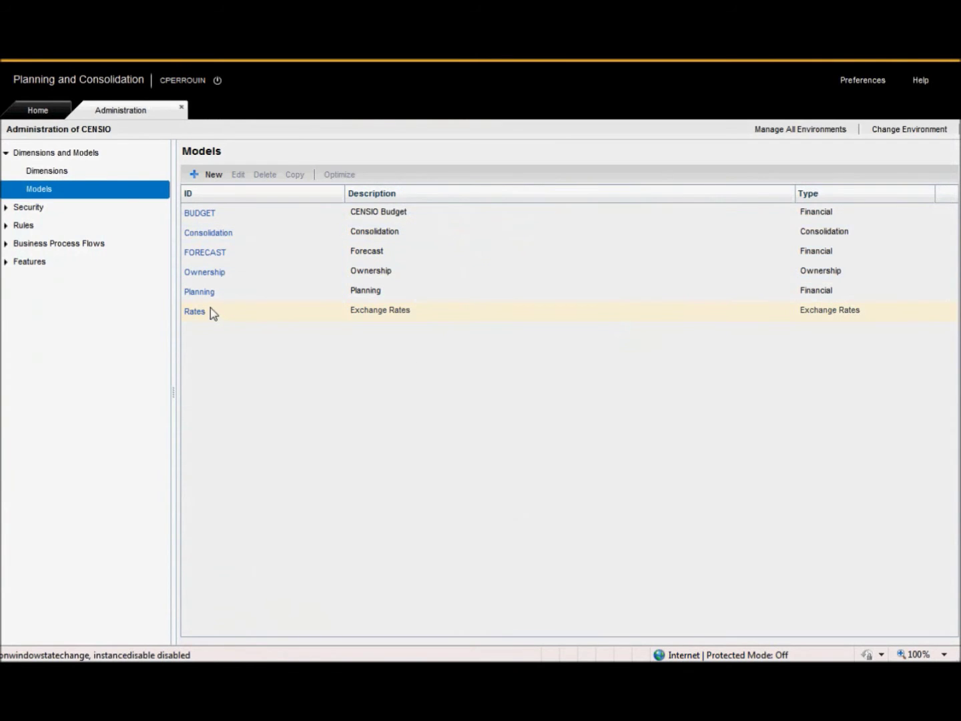
Expand Security, then create a New Input Form from the Home start page
left_click(6, 208)
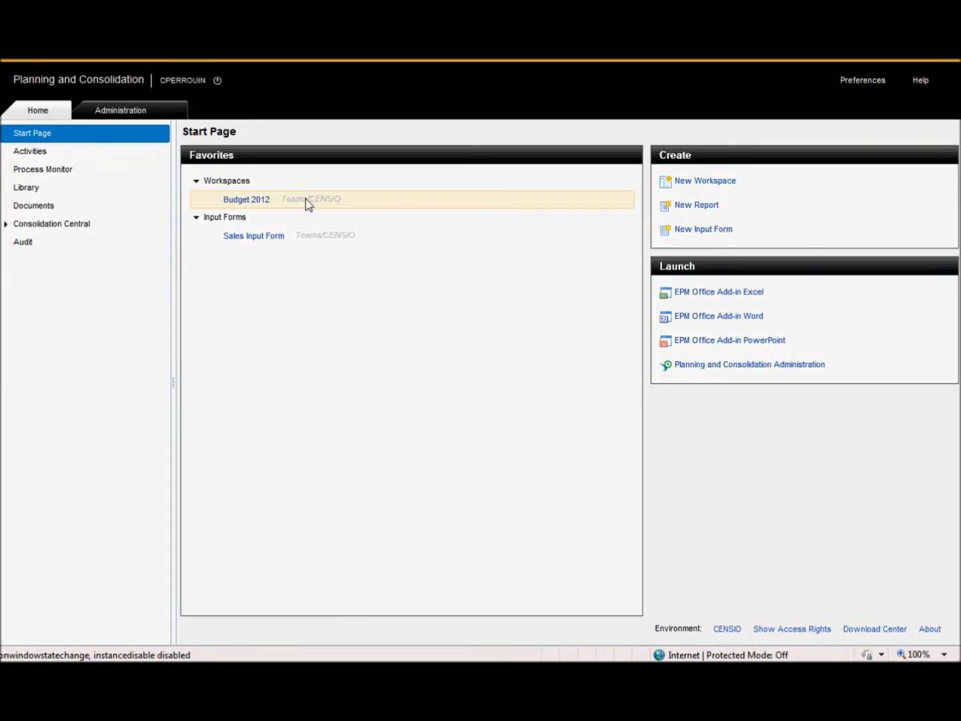
left_click(718, 234)
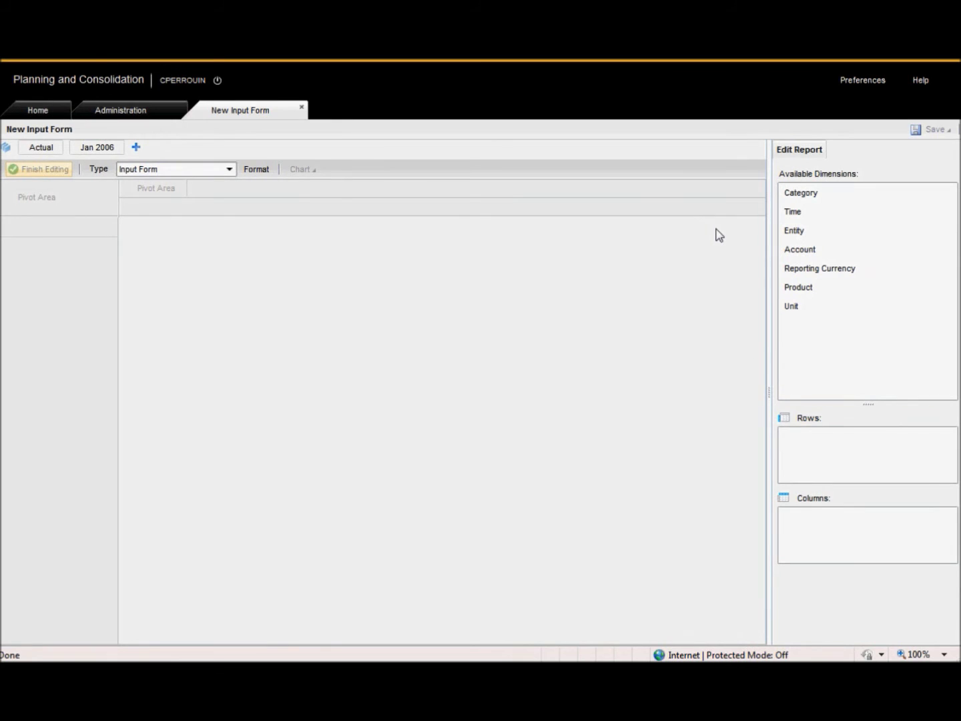
Set the form's category to Forecast and time to 2013
left_click(45, 150)
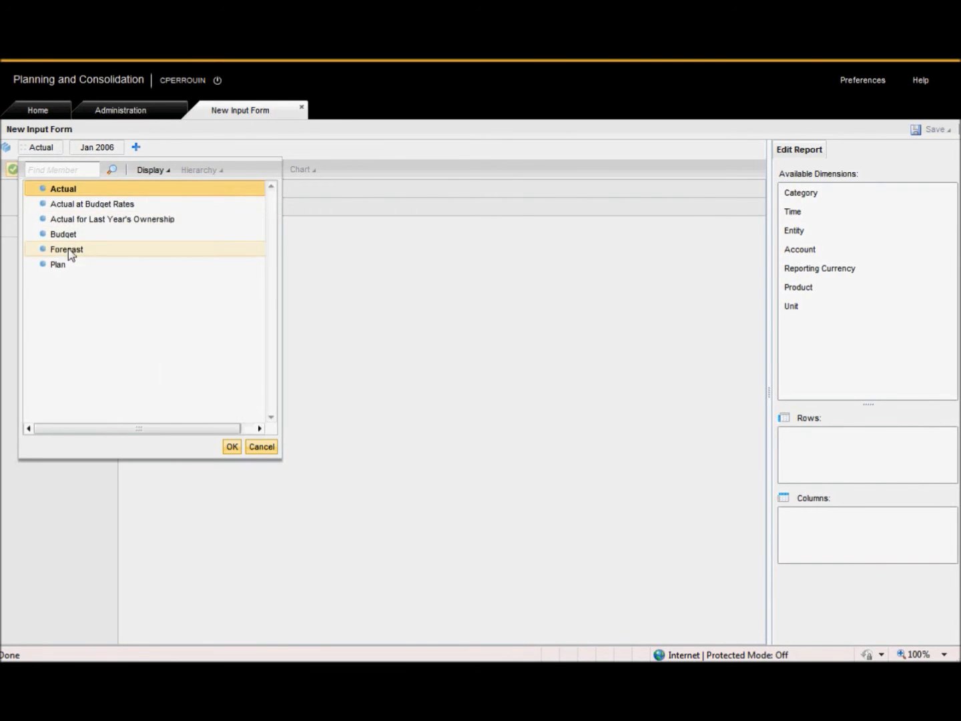
left_click(69, 262)
left_click(241, 447)
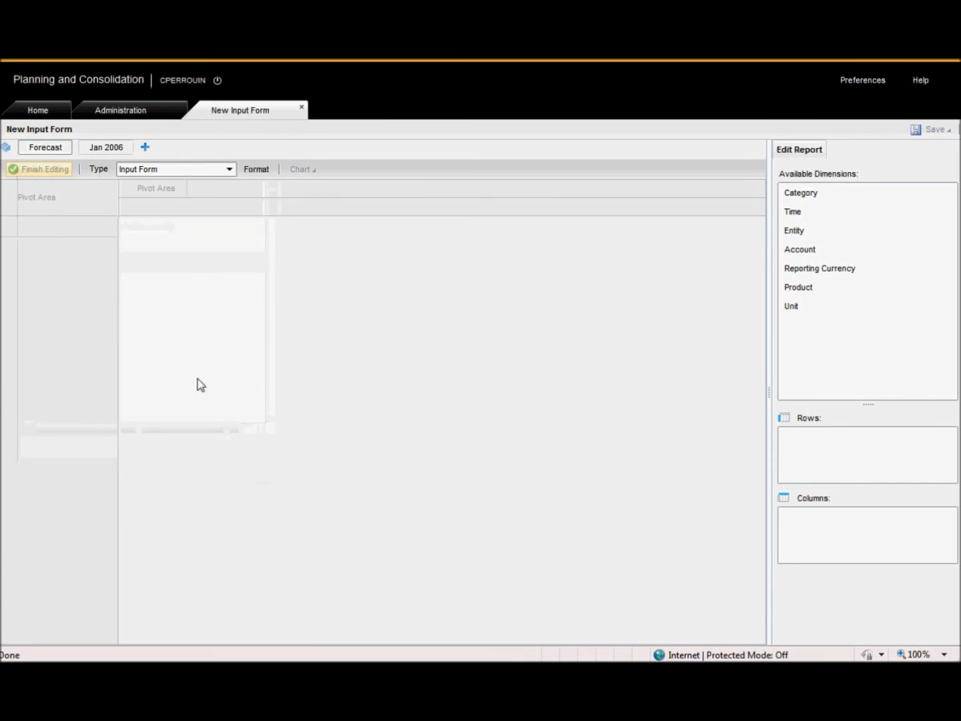
left_click(112, 153)
left_click(137, 317)
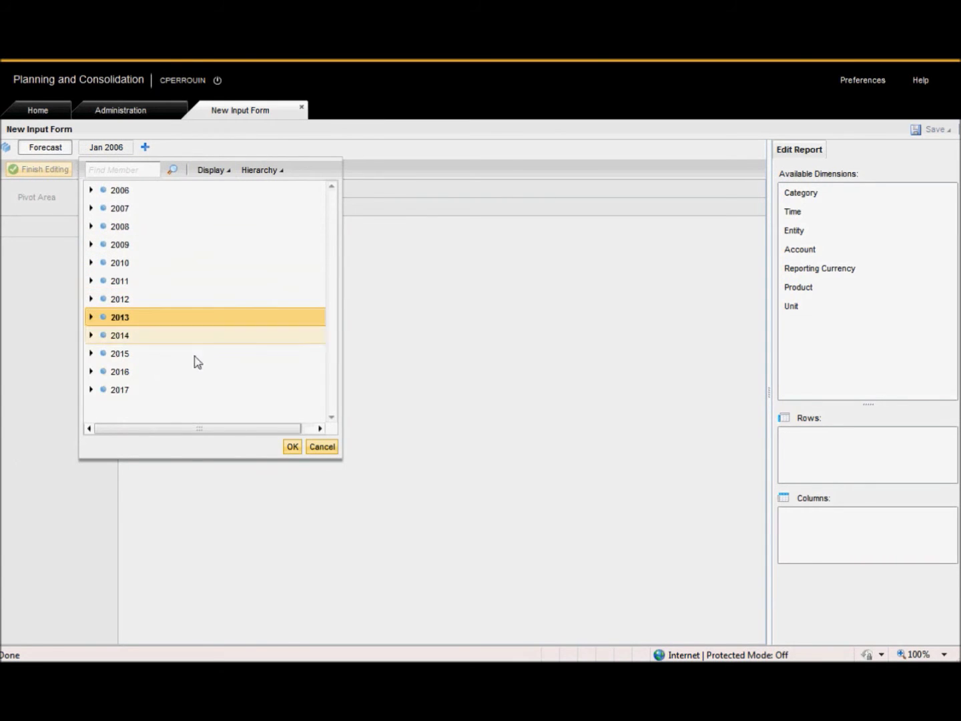
left_click(291, 446)
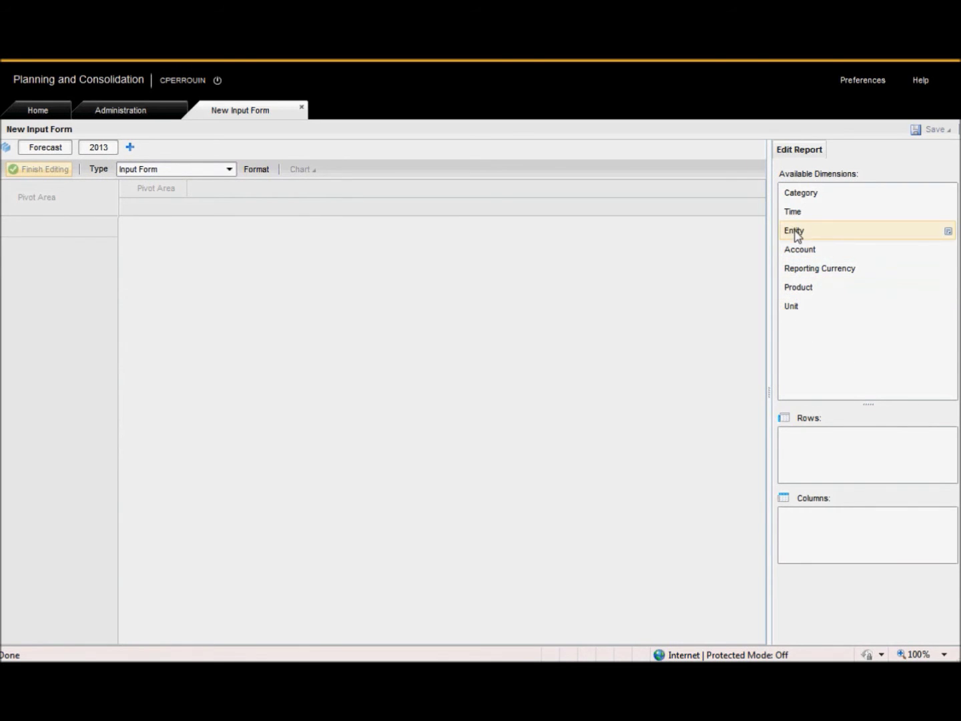
Lay out Product and Unit as rows, Time as columns, with Total Products selected
left_click(804, 292)
left_click_drag(804, 293, 827, 457)
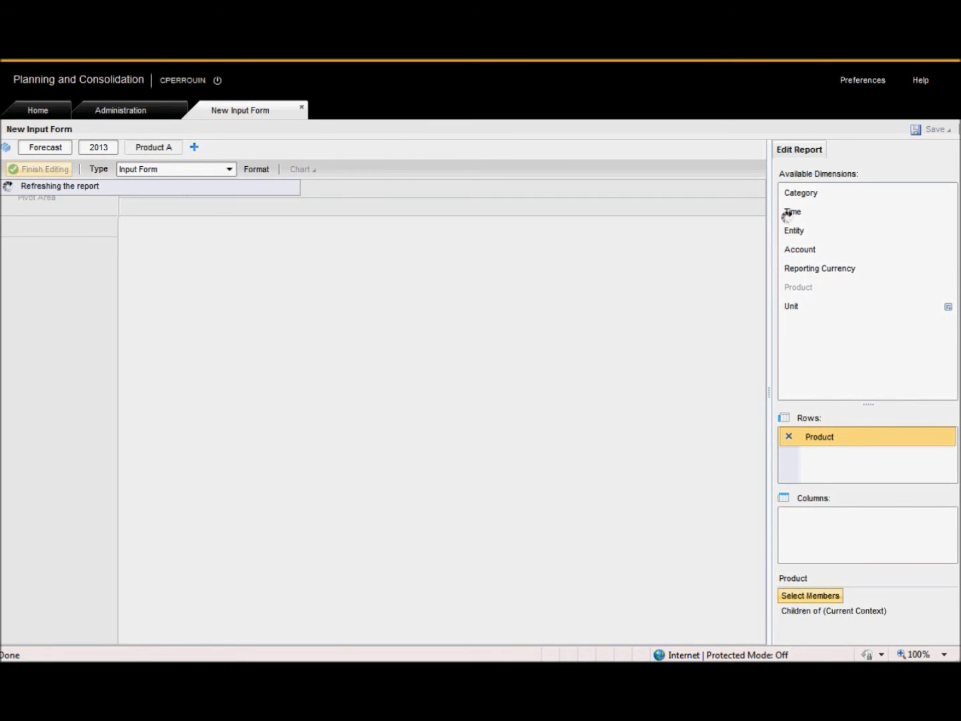
left_click_drag(794, 212, 819, 529)
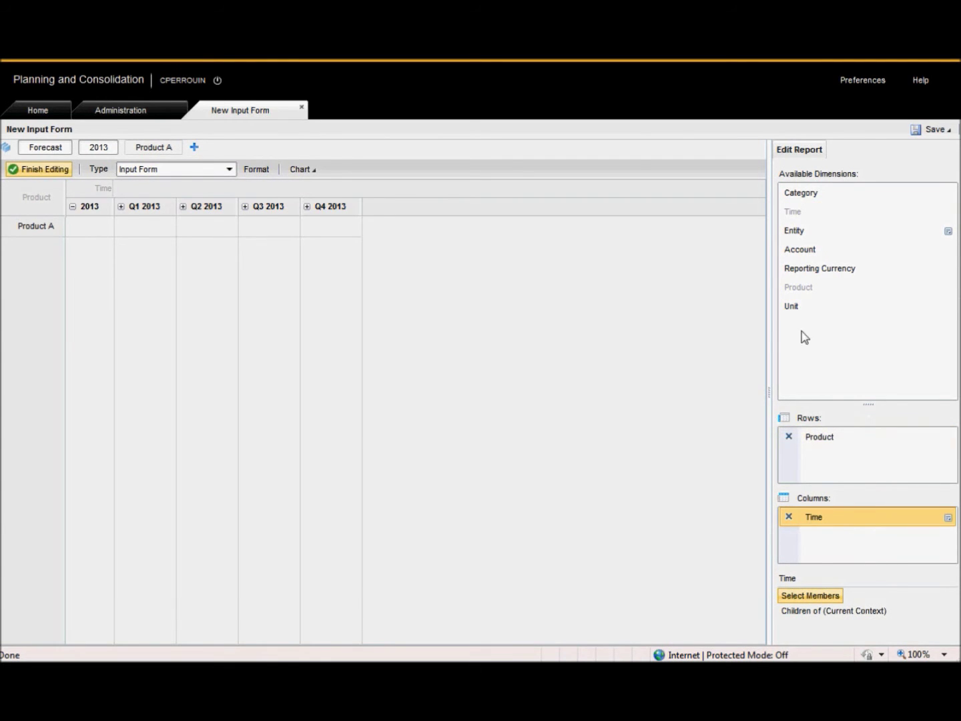
left_click_drag(792, 309, 795, 466)
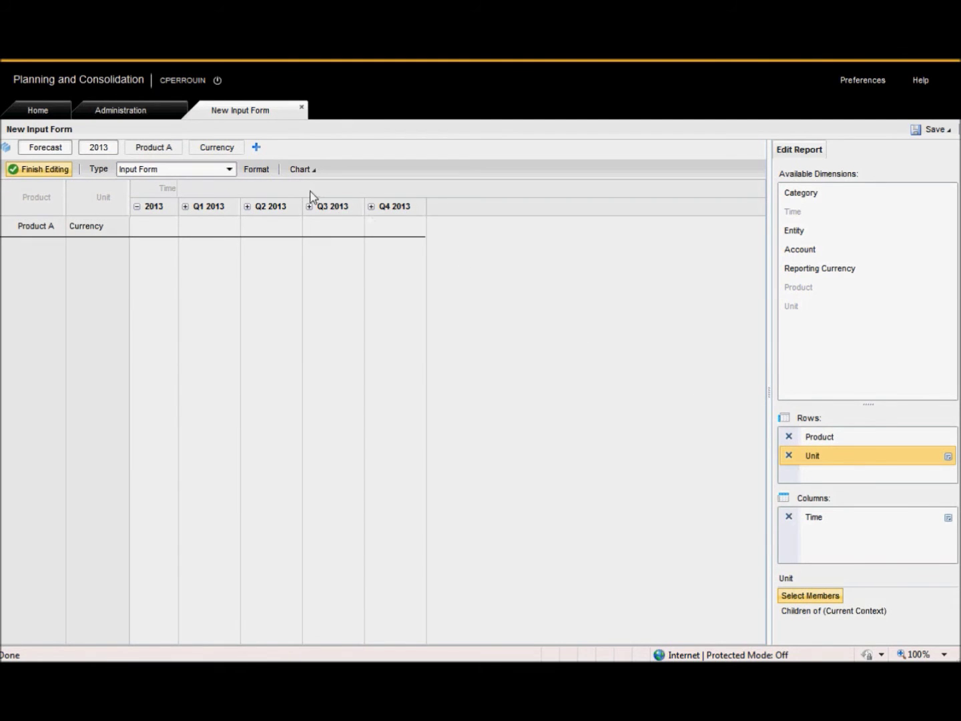
left_click(148, 150)
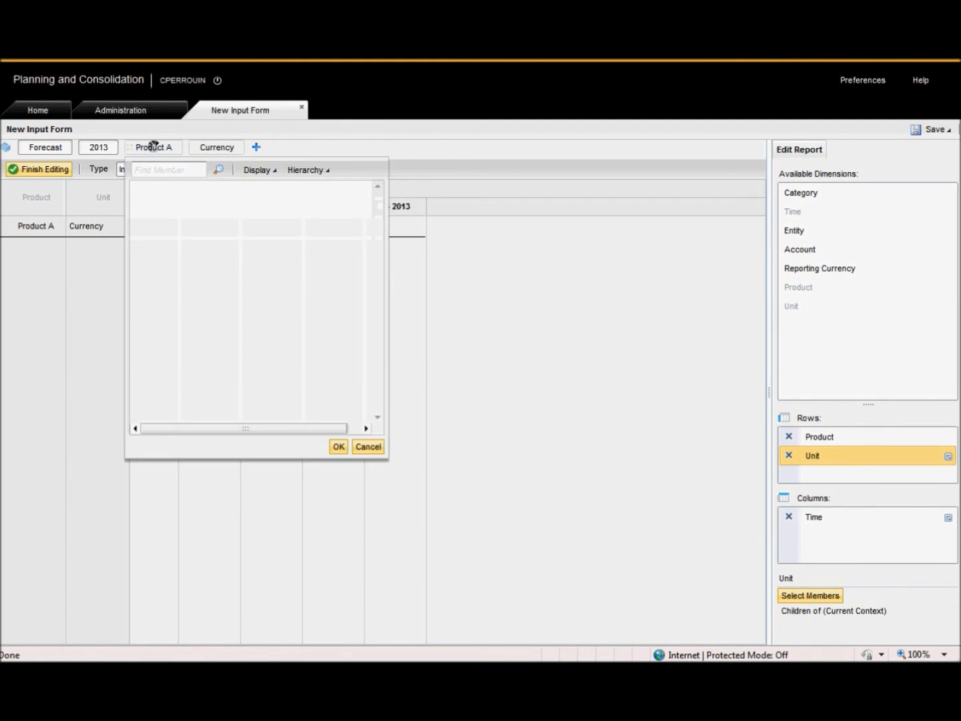
left_click(339, 445)
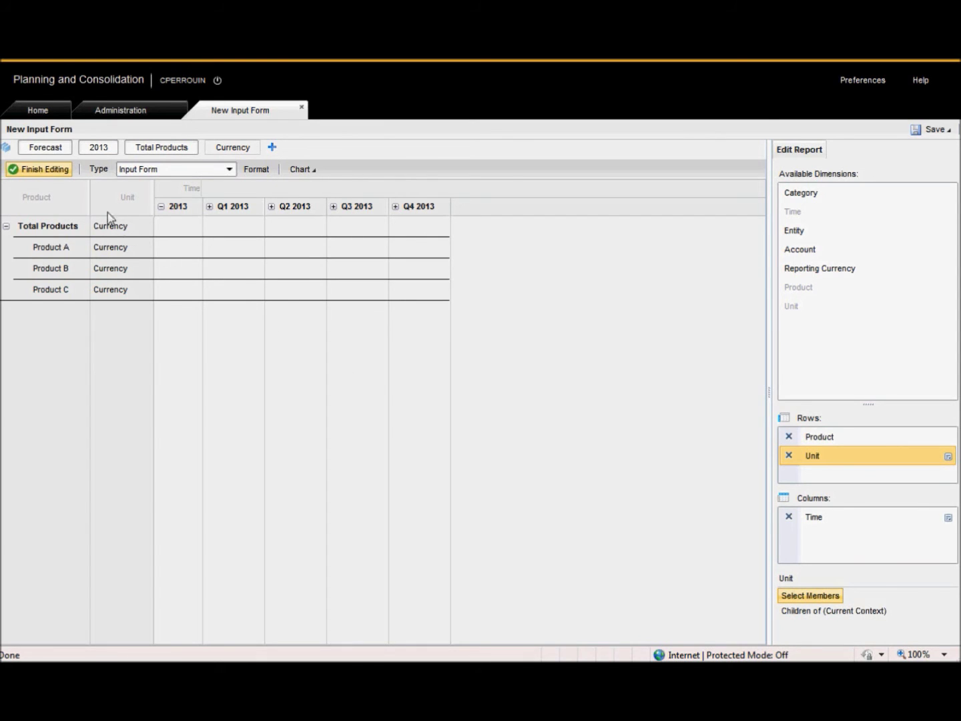
Expand Q1 2013, enter Feb 2013 forecasts 2.000 for Product A and 3.000 for Product B, and save
left_click(53, 172)
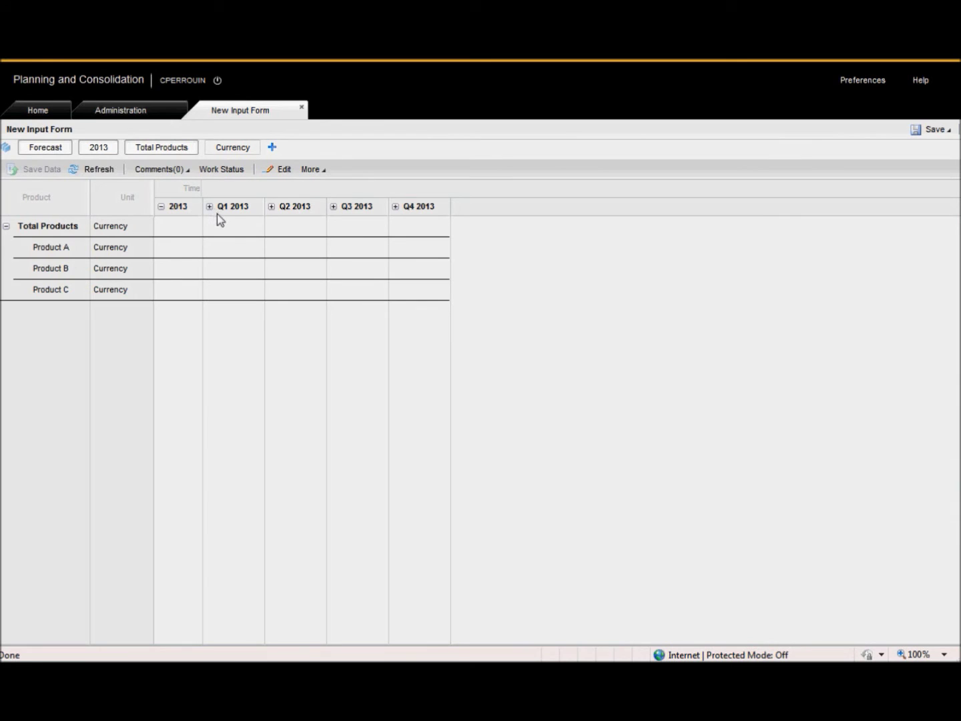
left_click(209, 207)
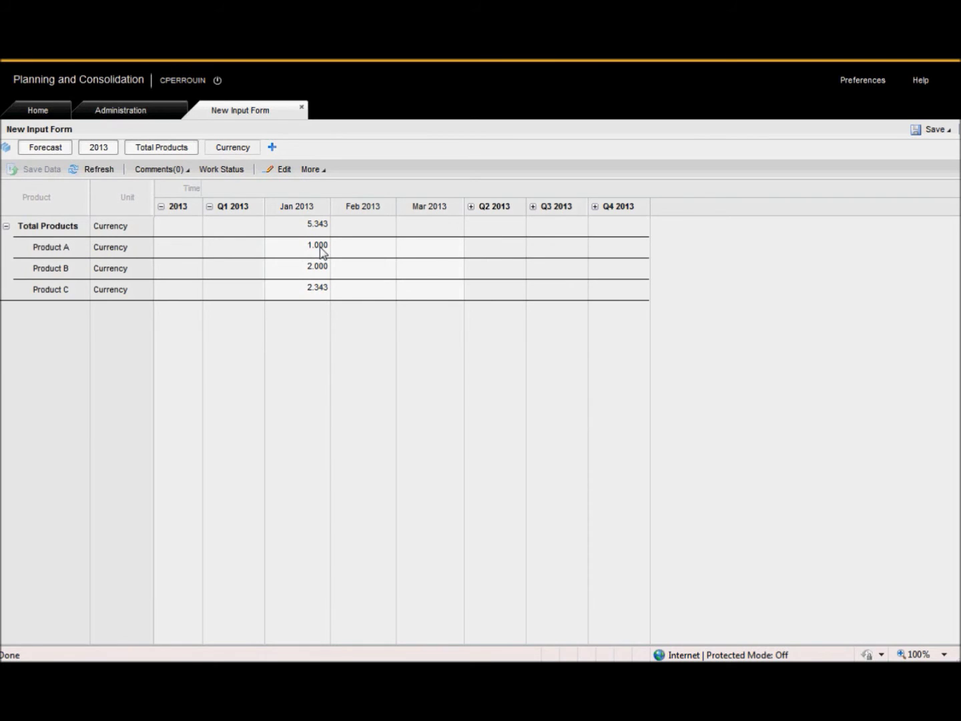
left_click(360, 248)
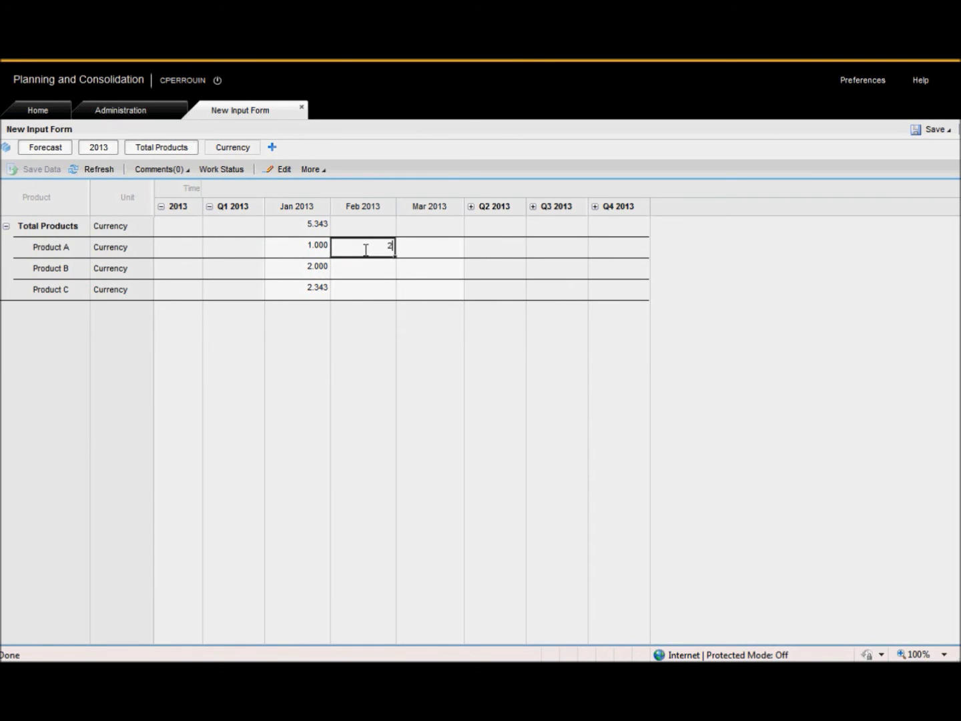
left_click(362, 271)
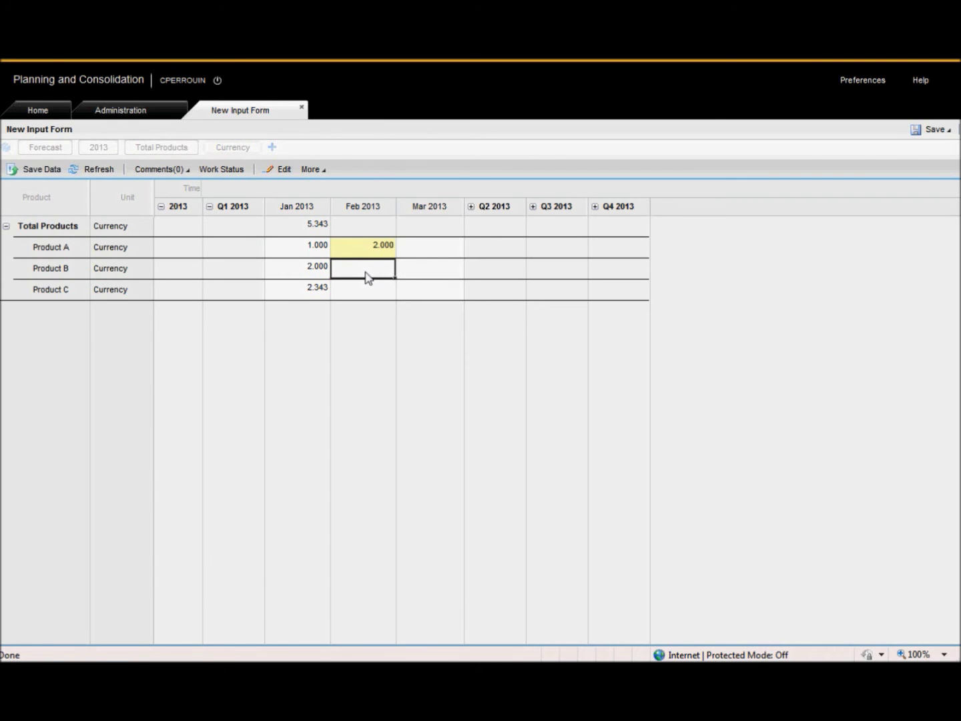
type("3.")
type("000")
left_click(47, 168)
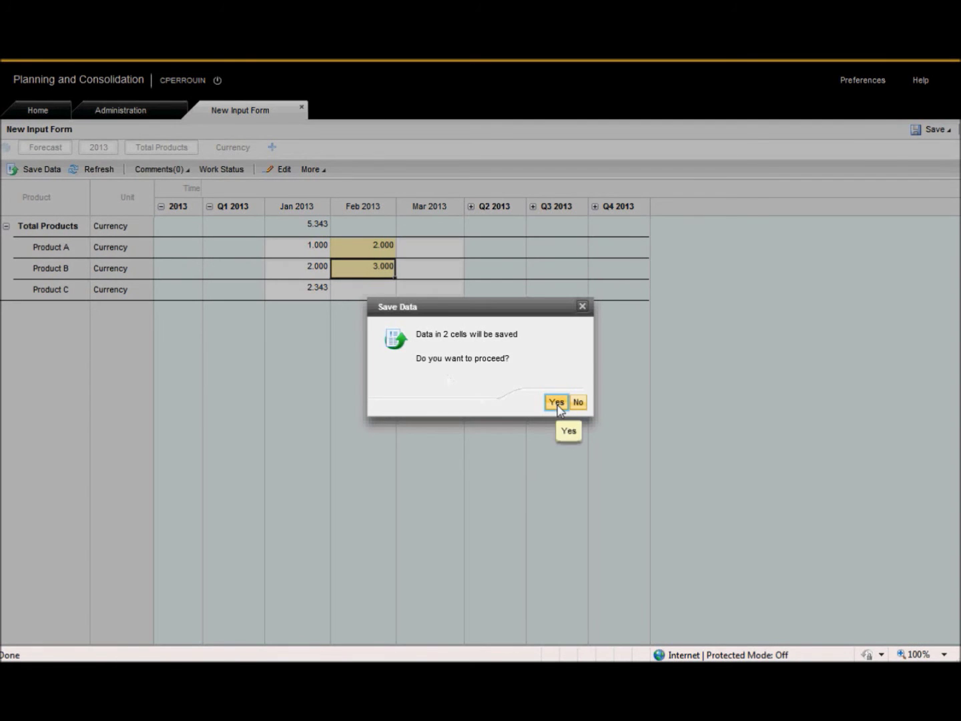
left_click(557, 403)
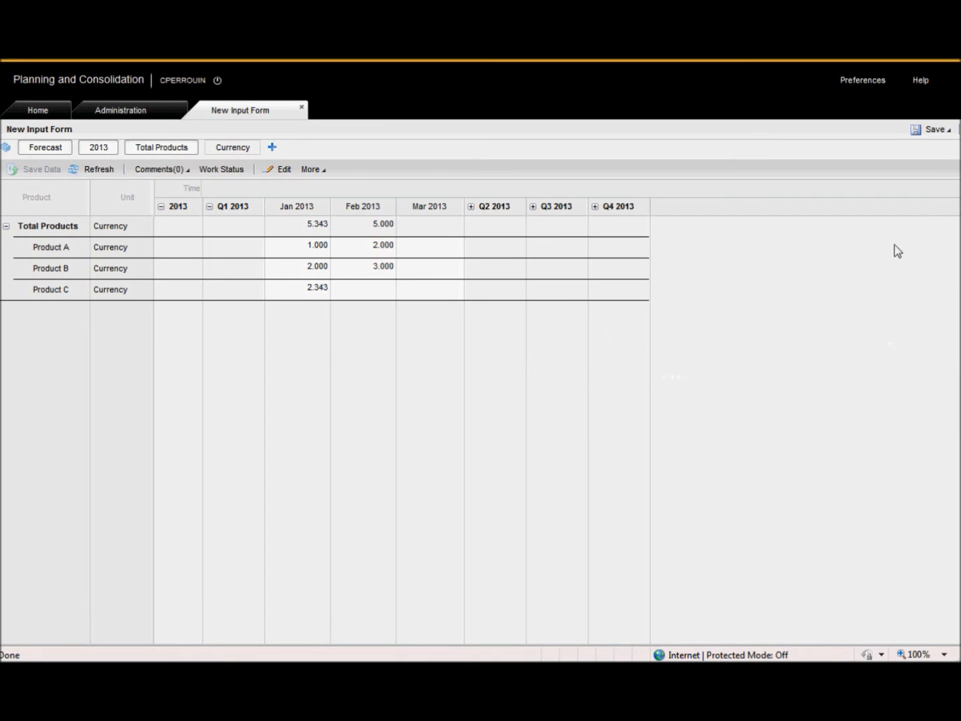
Save the form as a new copy targeting the Teams > CENSIO folder
left_click(950, 138)
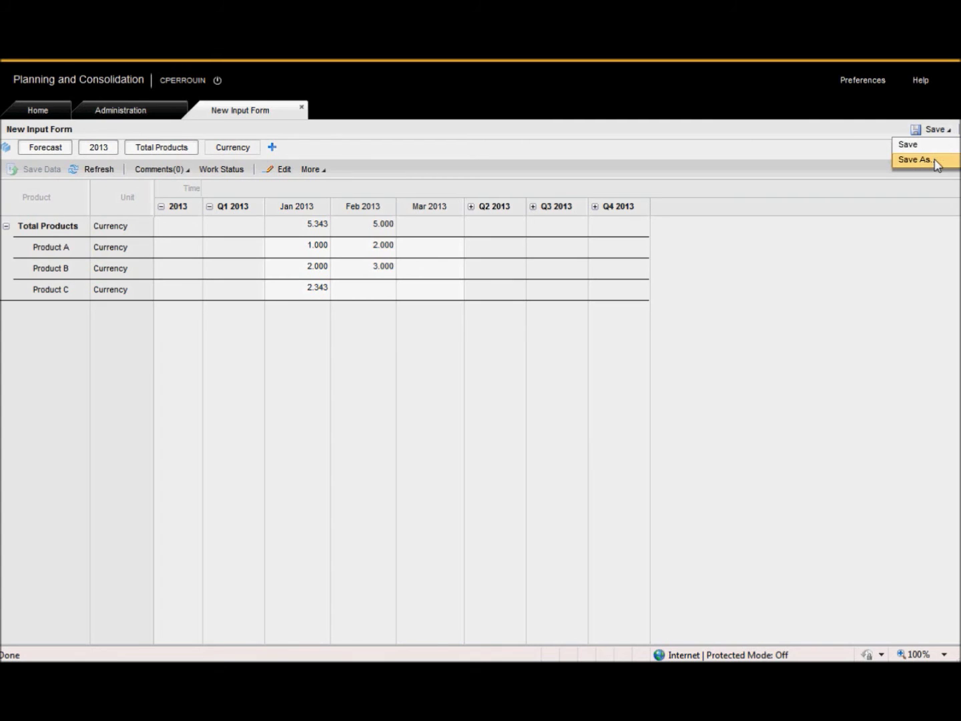
left_click(916, 159)
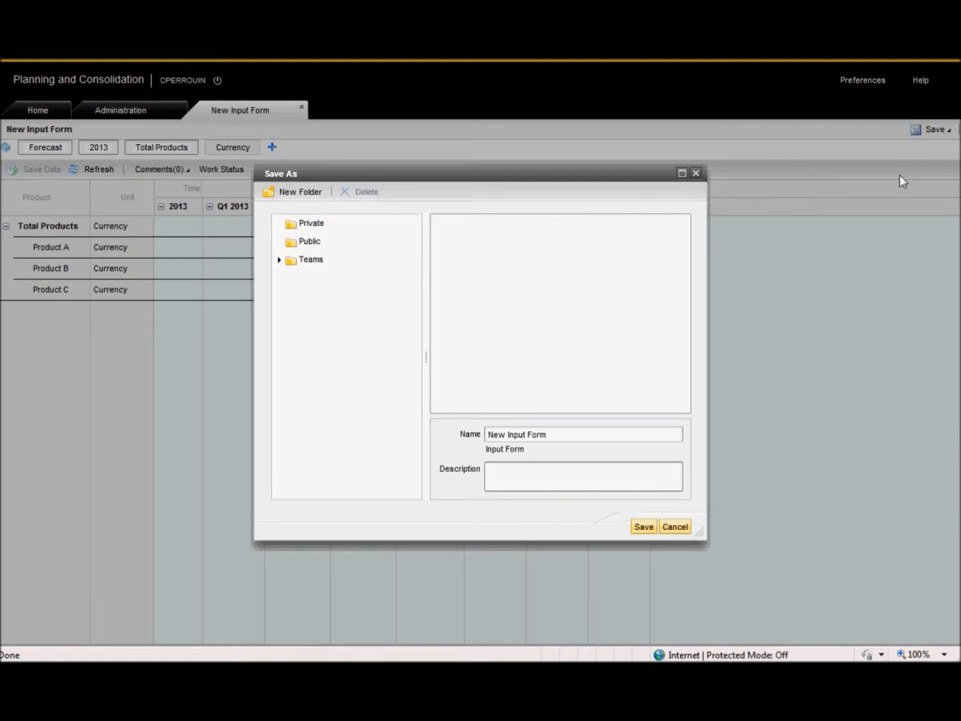
left_click(280, 264)
left_click(321, 302)
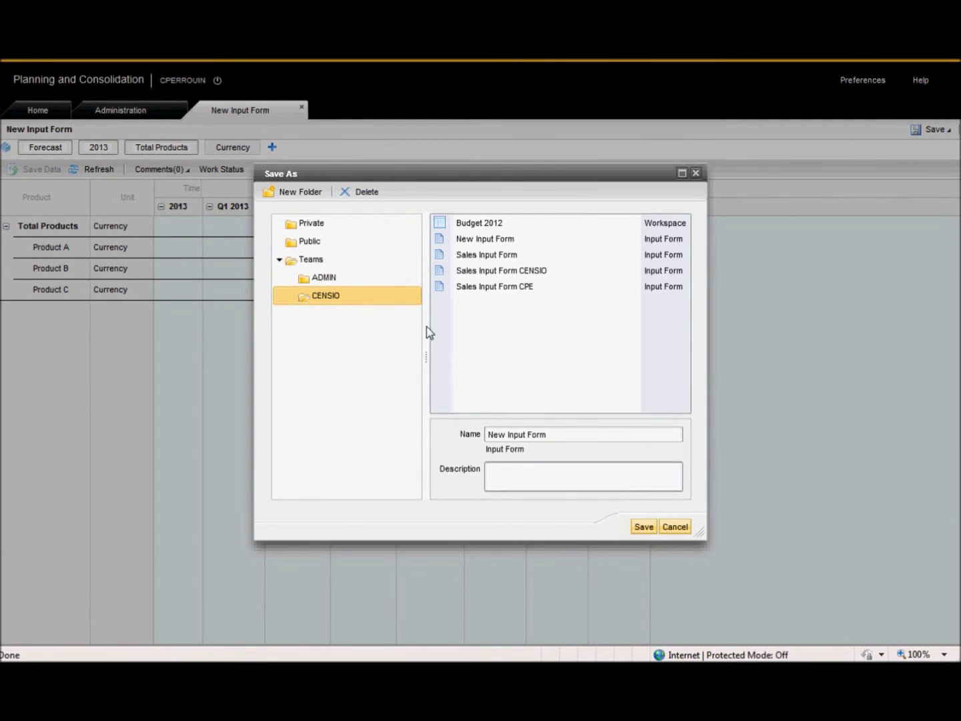
Name and describe the form 'Sales Input Form Per Product' and save it
left_click(561, 435)
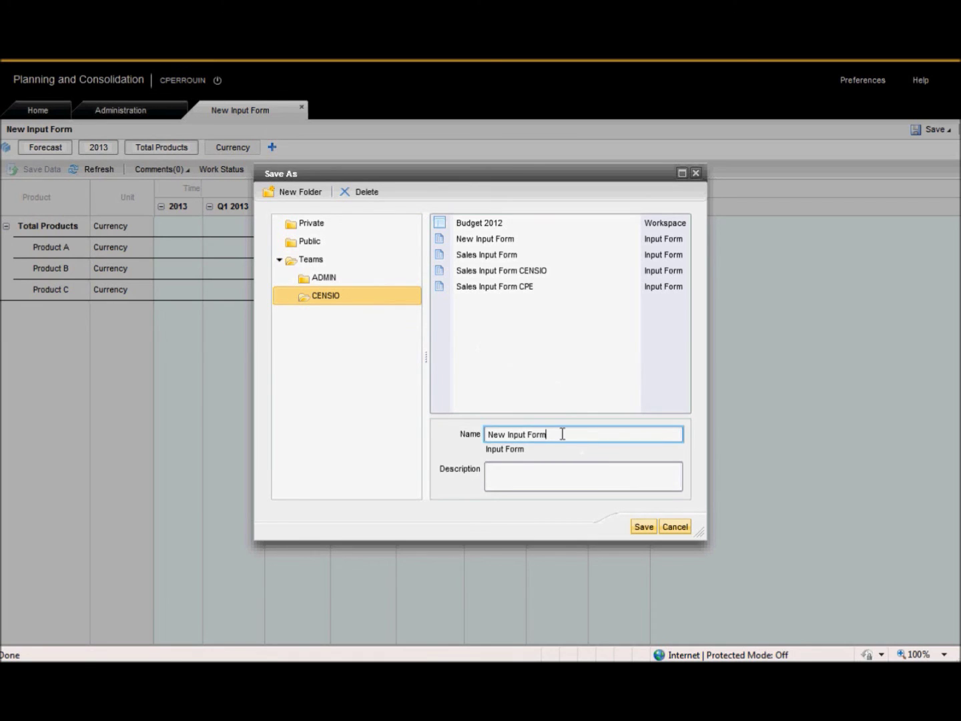
left_click_drag(561, 433, 459, 433)
type("S")
left_click_drag(606, 434, 487, 456)
key("ctrl+c")
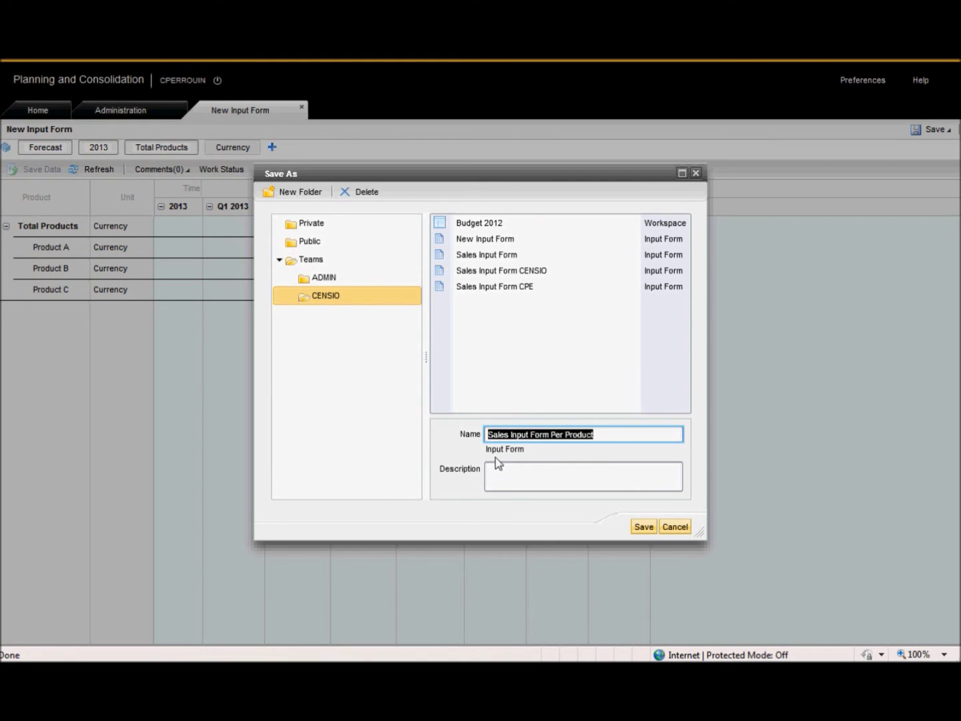
left_click(514, 470)
key("ctrl+v")
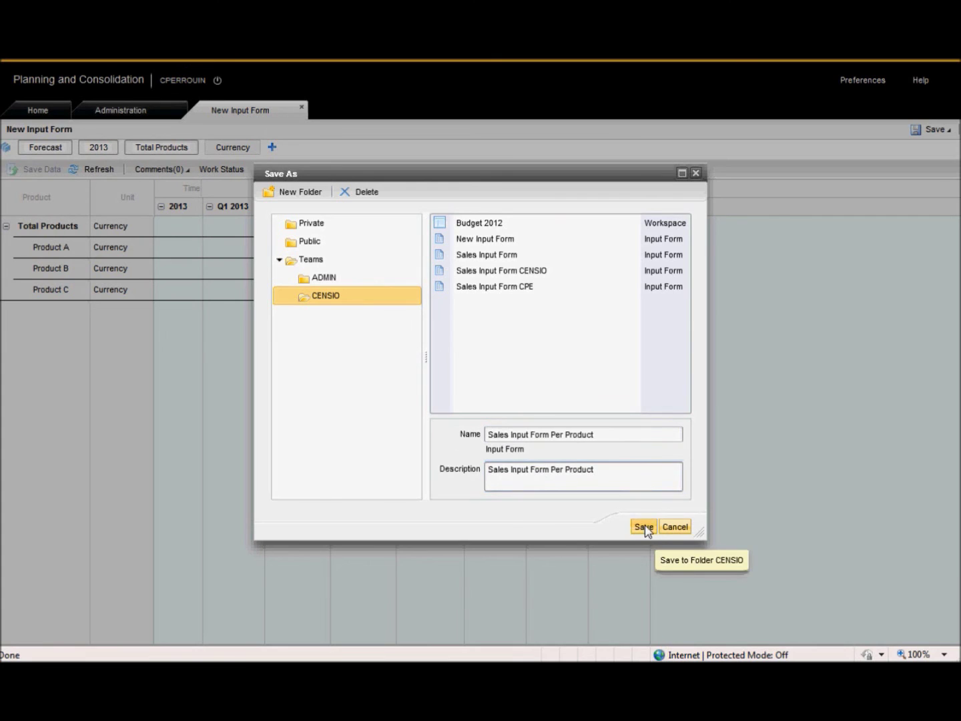
left_click(643, 526)
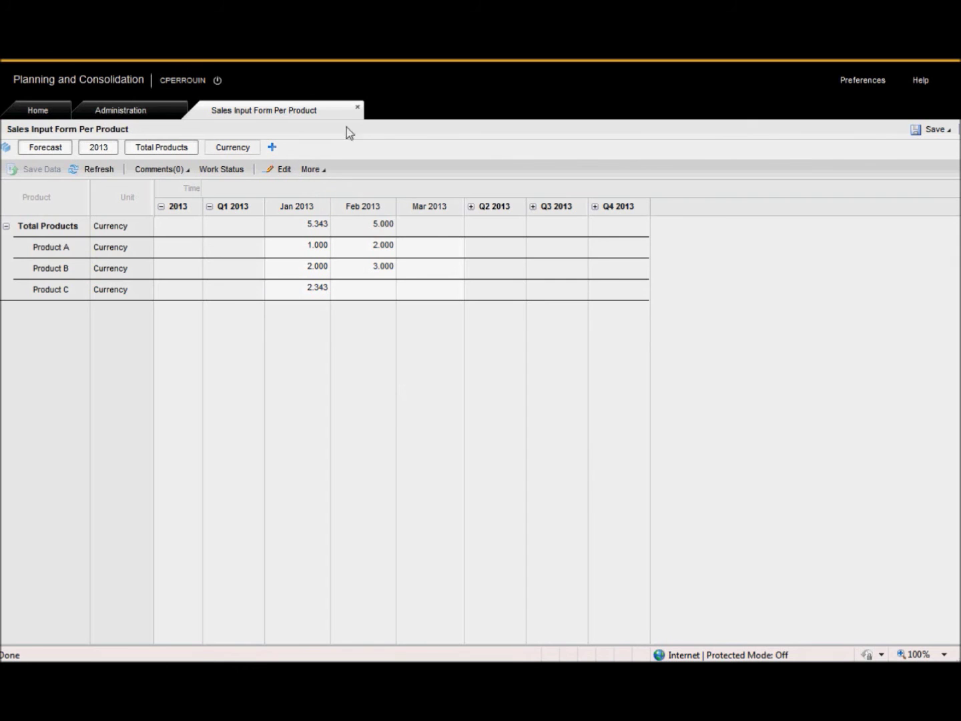
Close the form, add Sales Input Form Per Product to favourites from the refreshed Library, and switch to Excel
left_click(358, 107)
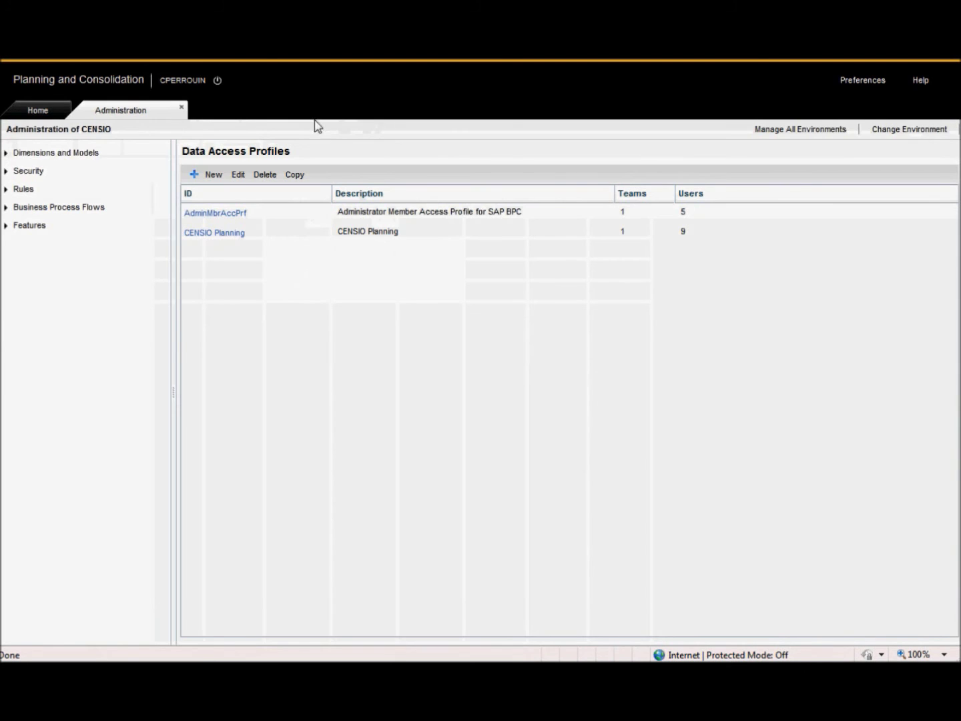
left_click(53, 117)
left_click(63, 189)
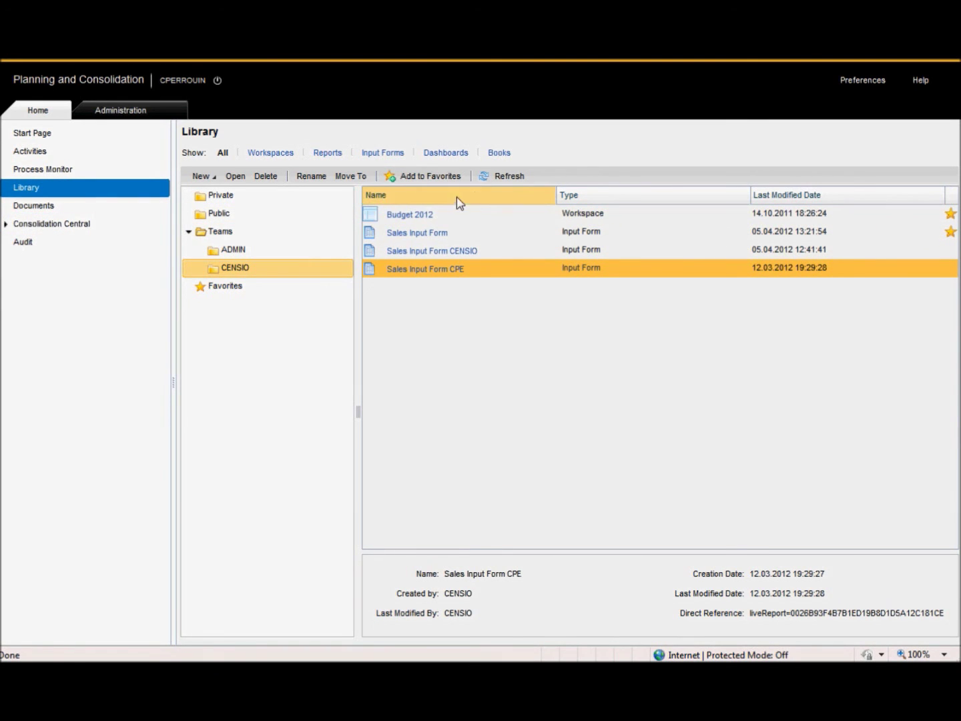
left_click(505, 176)
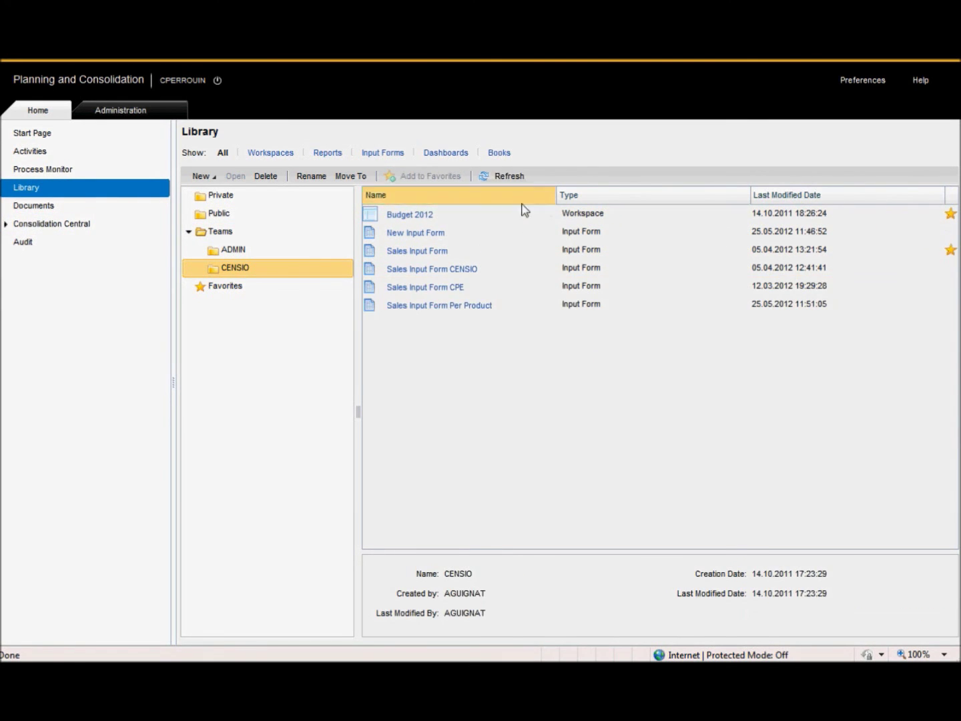
left_click(846, 310)
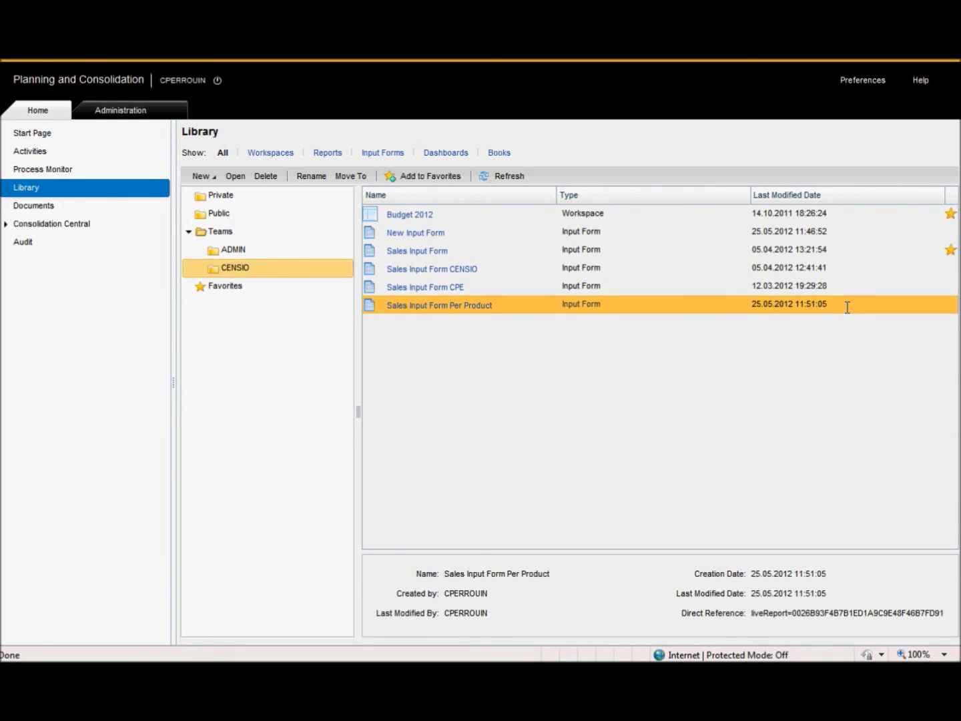
left_click(427, 177)
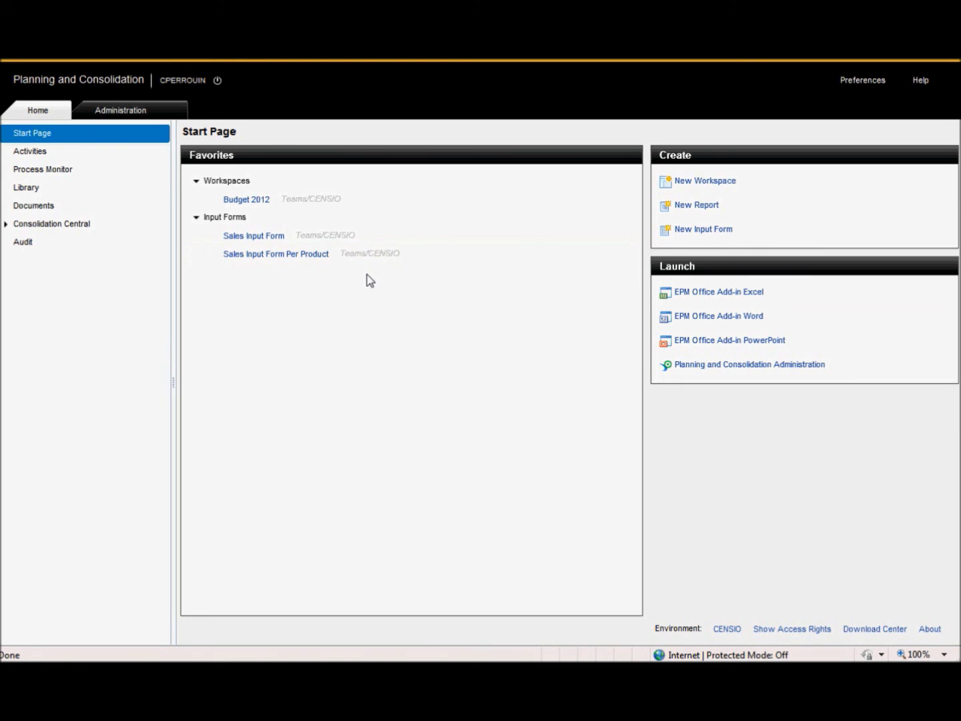
key("alt+Tab")
key("alt+Tab")
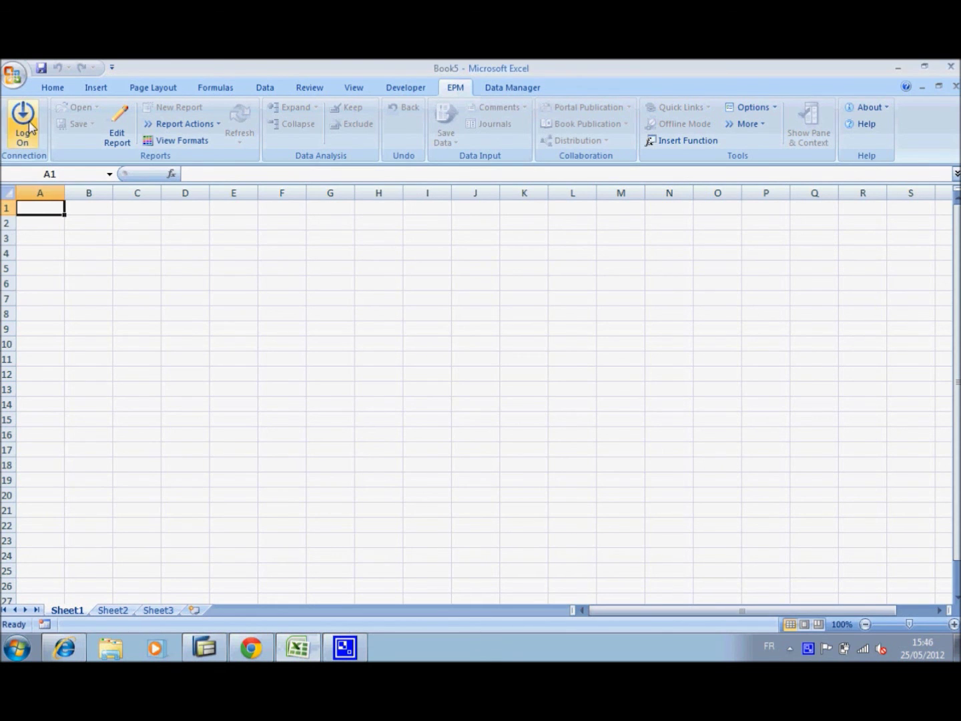
Log on to the FORECAST - CENSIO connection with the user's credentials
left_click(26, 122)
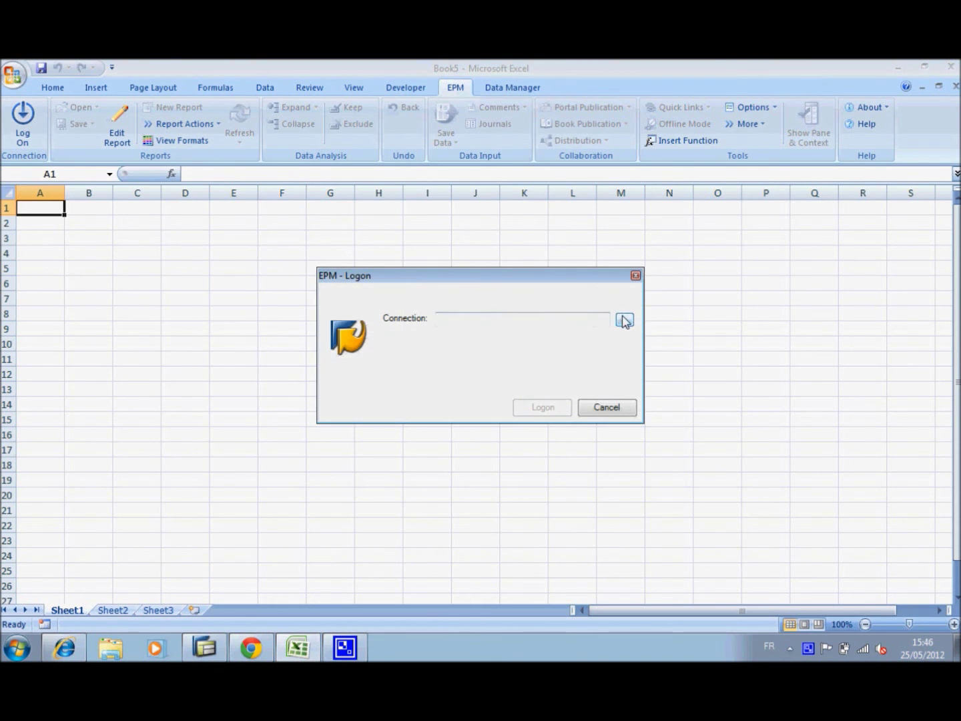
left_click(624, 321)
left_click(407, 242)
left_click(670, 516)
key("Tab")
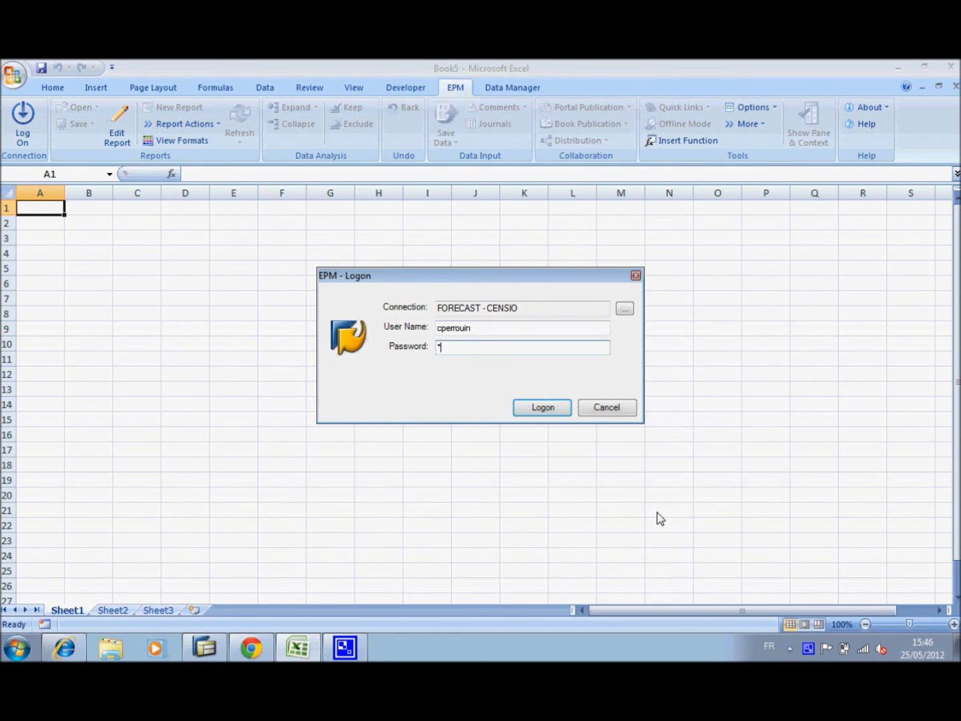
key("Return")
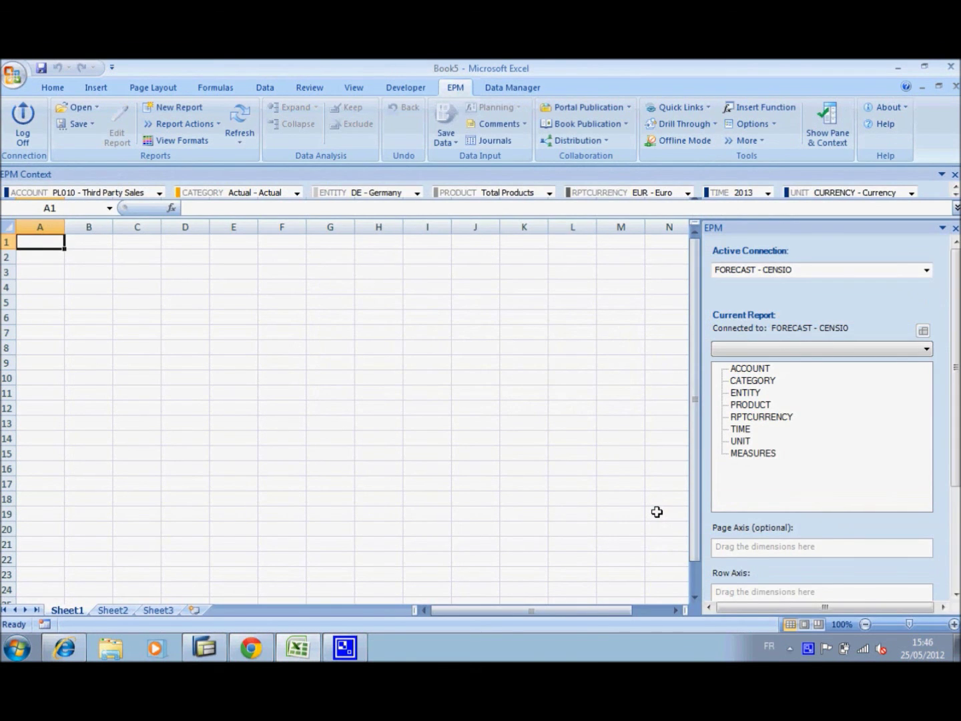
Lay out the report with PRODUCT on rows, TIME on columns, and ACCOUNT, CATEGORY, ENTITY, RPTCURRENCY, UNIT as page filters
left_click(184, 108)
left_click(199, 256)
left_click_drag(199, 256, 350, 489)
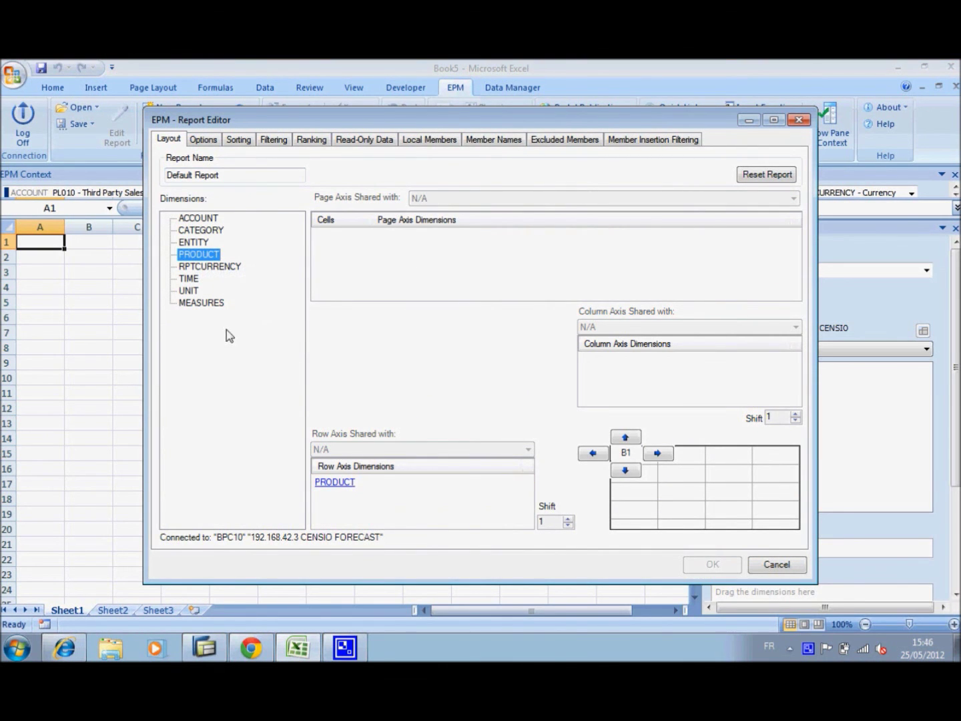
left_click_drag(194, 284, 628, 376)
left_click_drag(199, 219, 318, 251)
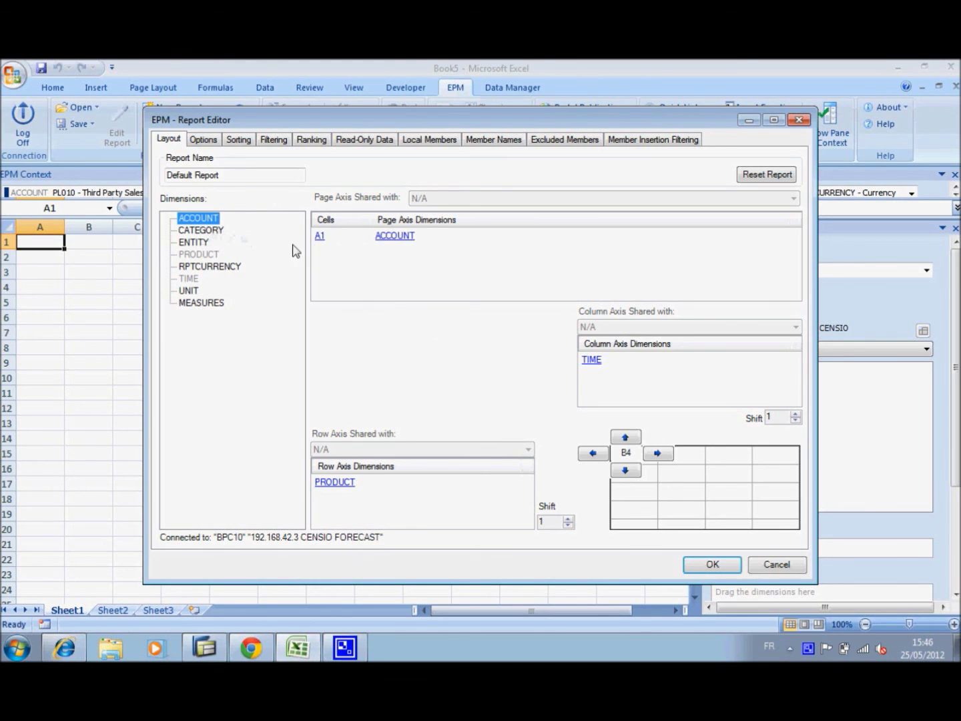
left_click_drag(226, 230, 386, 252)
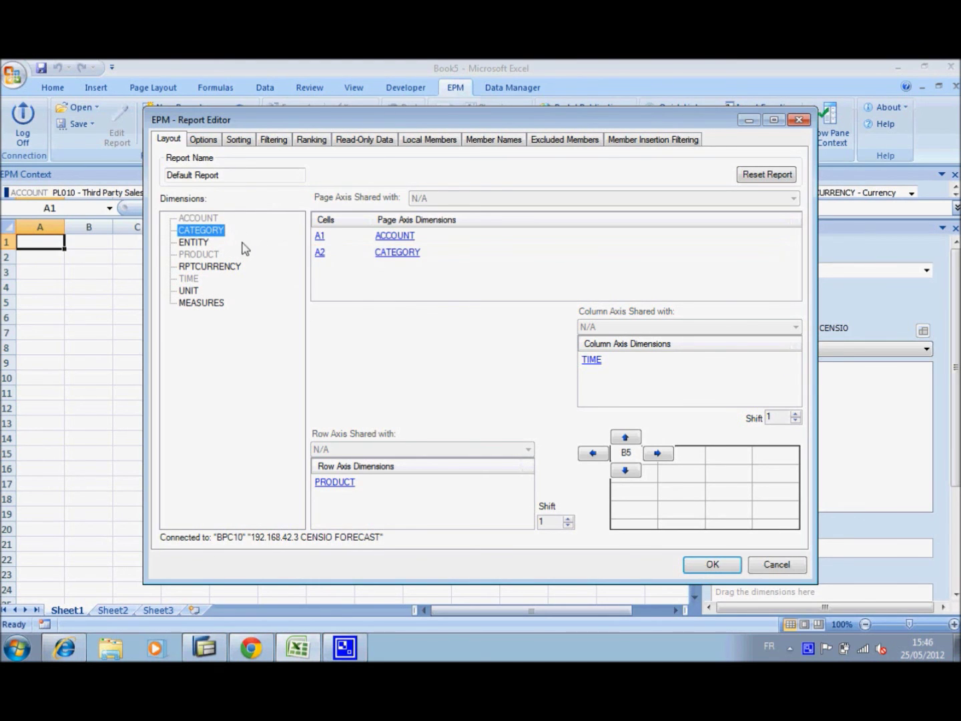
left_click_drag(213, 249, 319, 280)
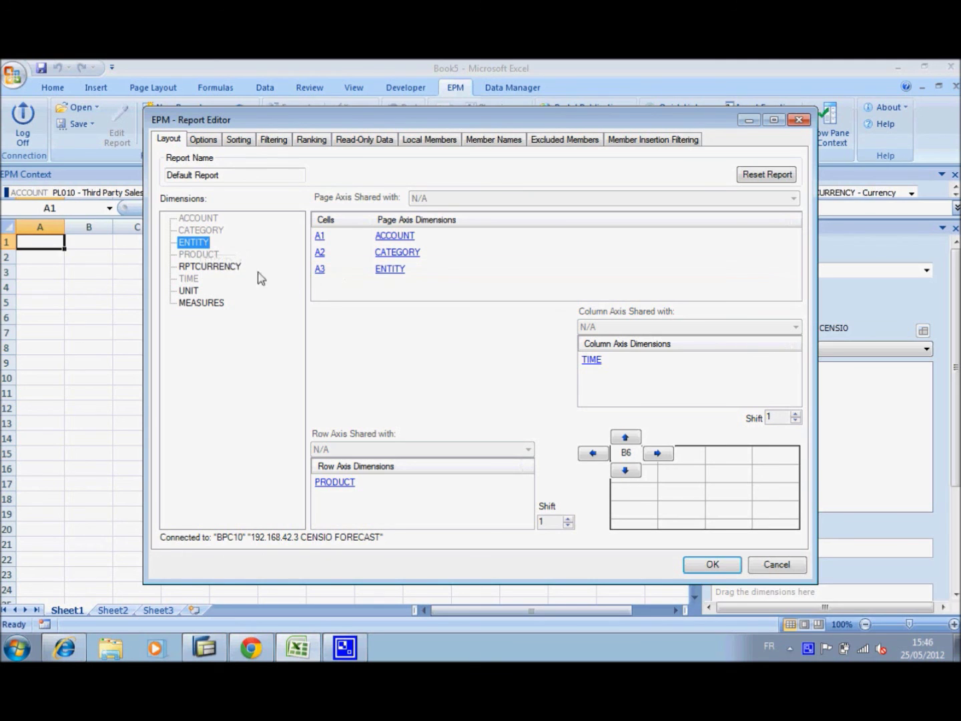
left_click_drag(217, 271, 321, 286)
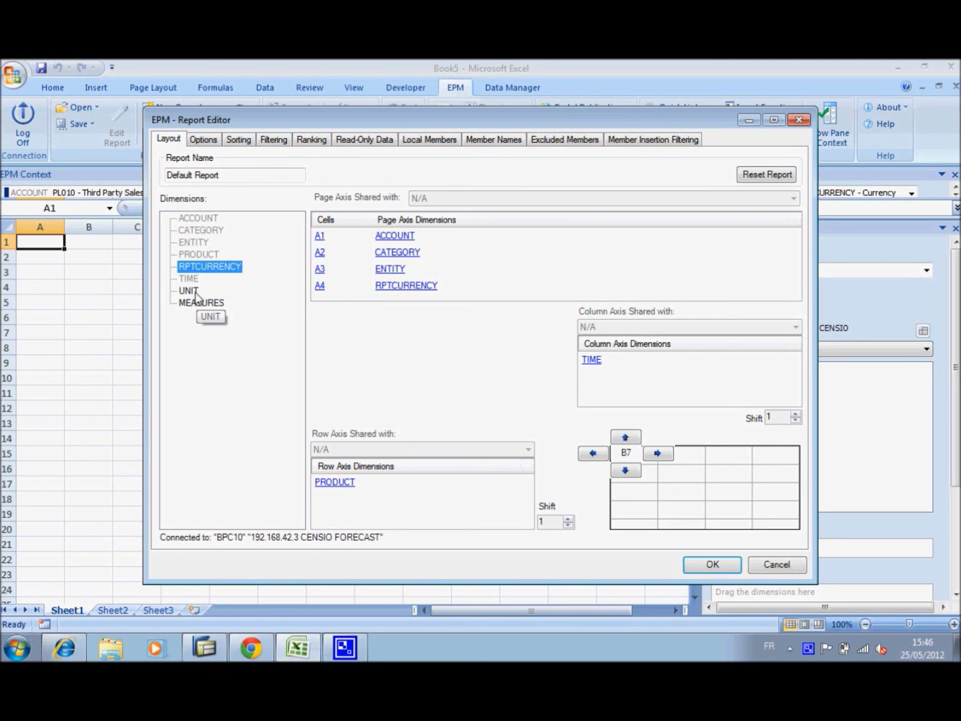
left_click(190, 293)
left_click_drag(190, 293, 460, 254)
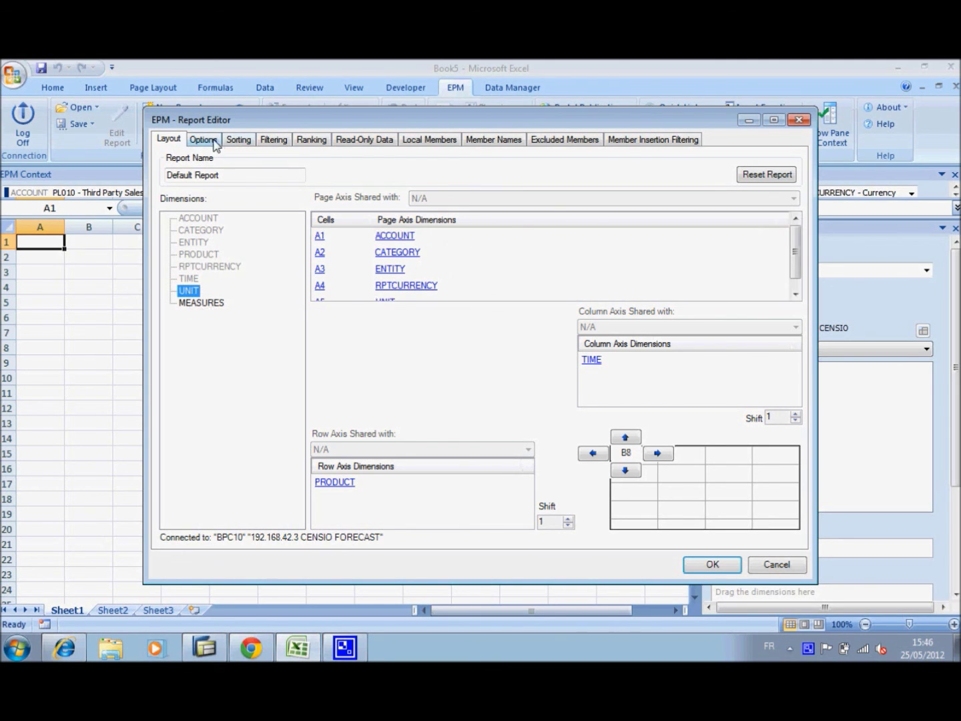
Turn off Inherit Sheet Options, enable Use as Input Form, and confirm the report
left_click(202, 139)
left_click(204, 157)
left_click(491, 276)
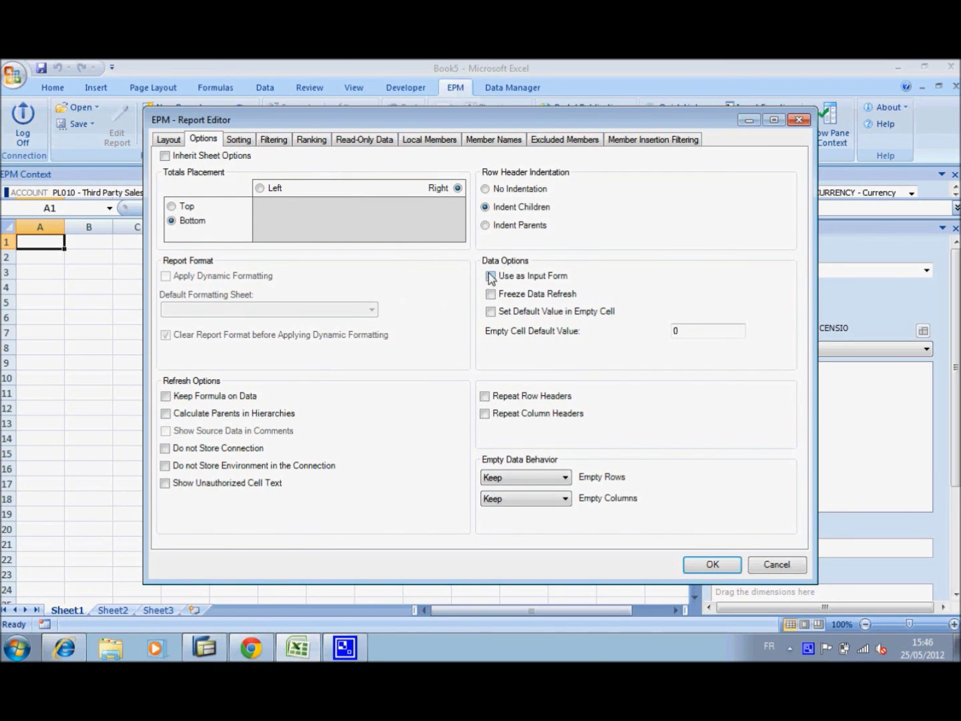
left_click(700, 565)
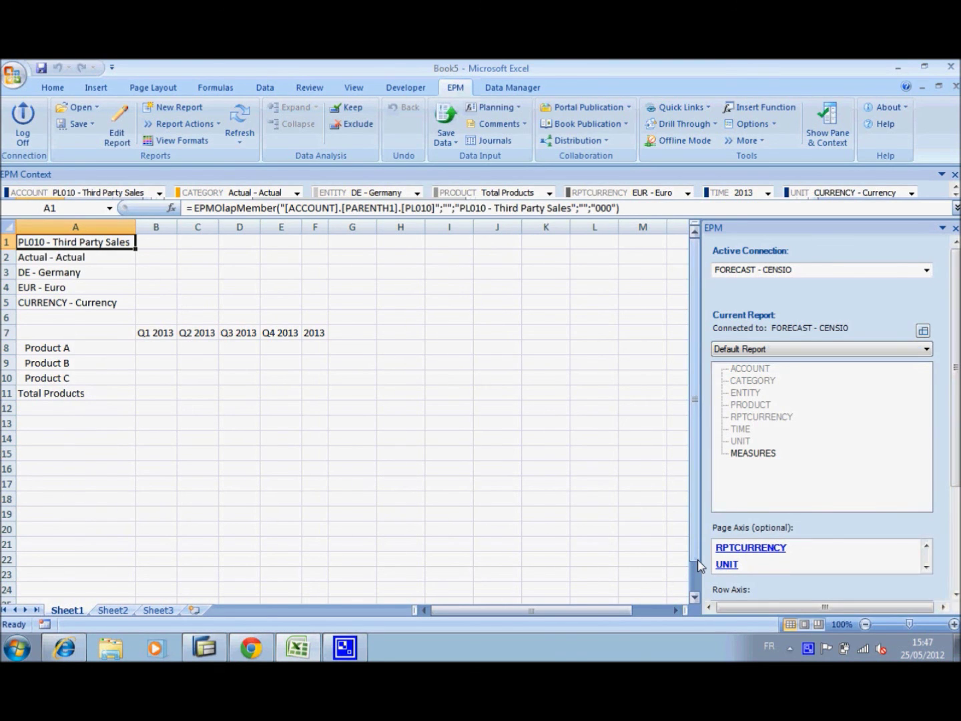
Expand Q1 2013 and enter Jan 2013 values 123, 234 and 122 for Products A, B and C
left_click(150, 333)
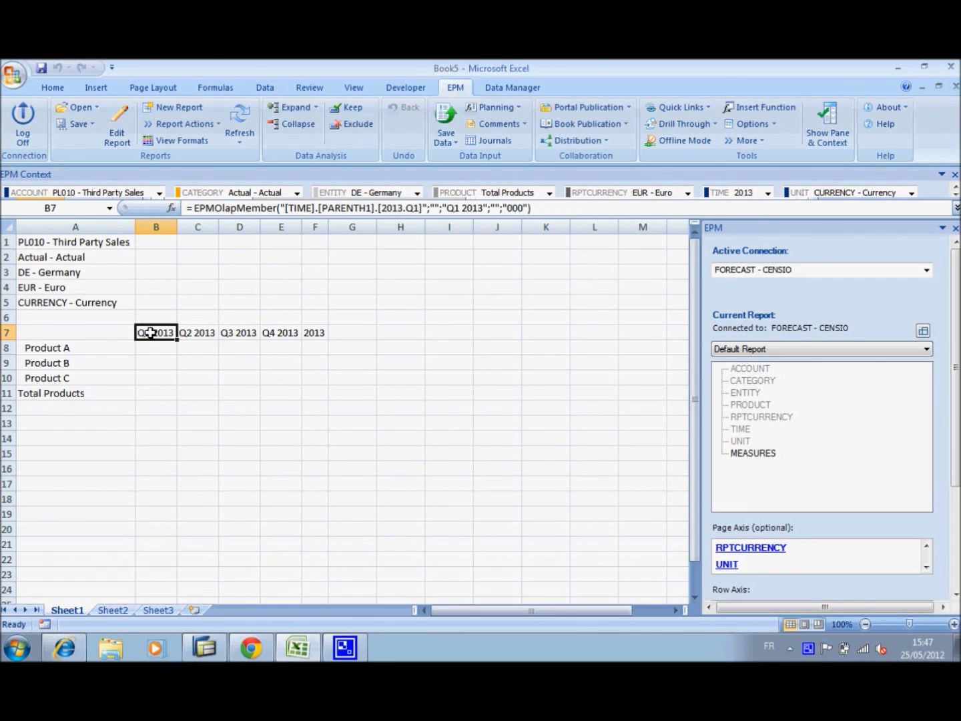
double_click(152, 332)
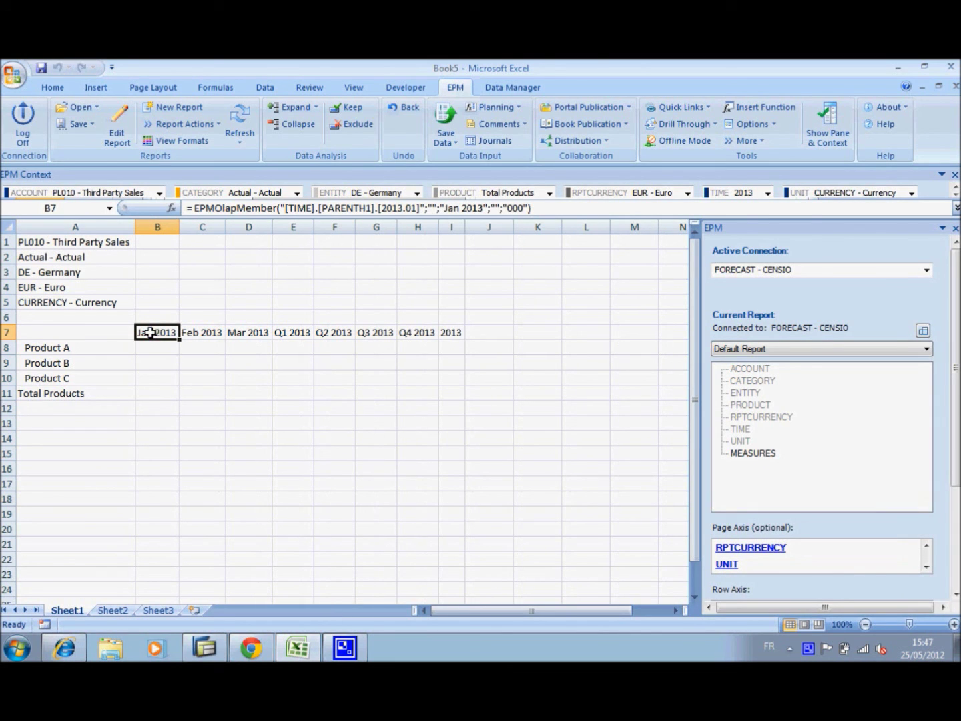
left_click(156, 344)
type("123")
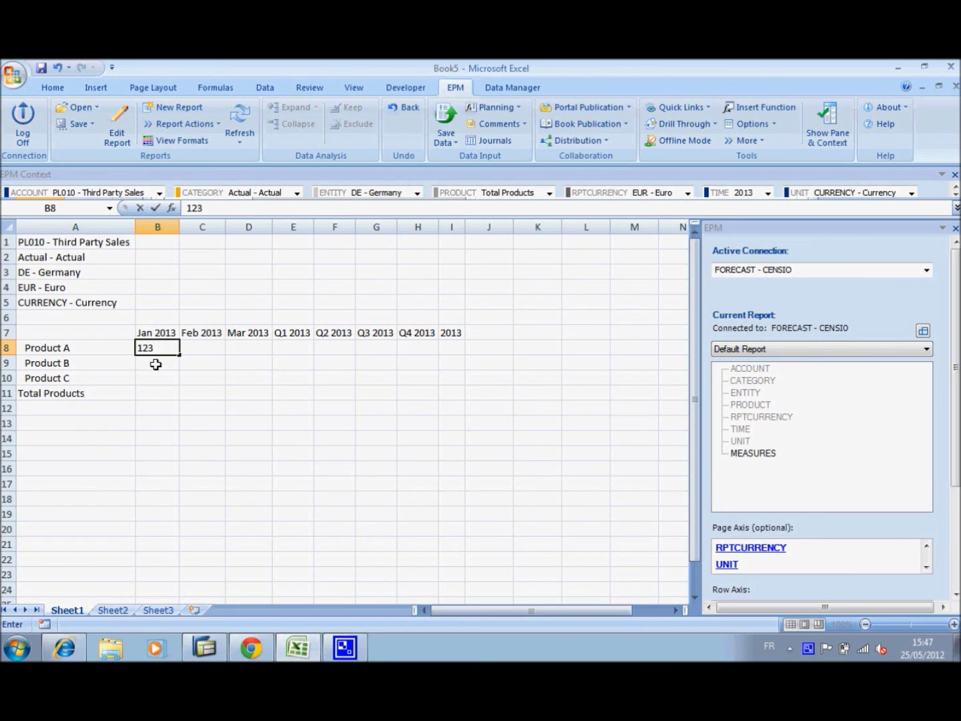
left_click(156, 362)
type("234")
left_click(158, 375)
type("122")
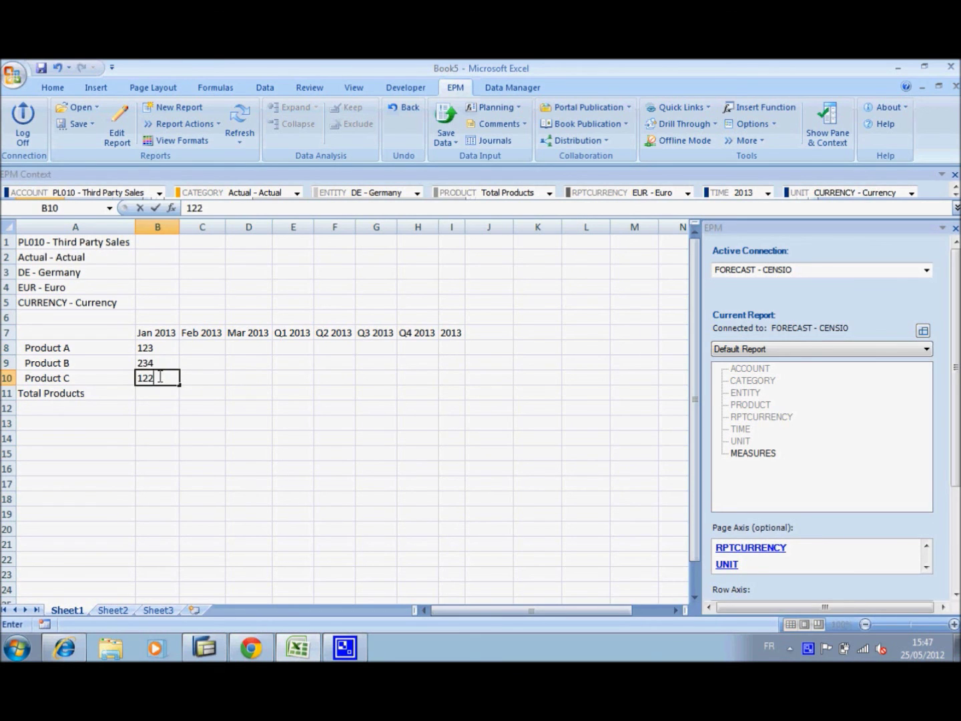
left_click(168, 395)
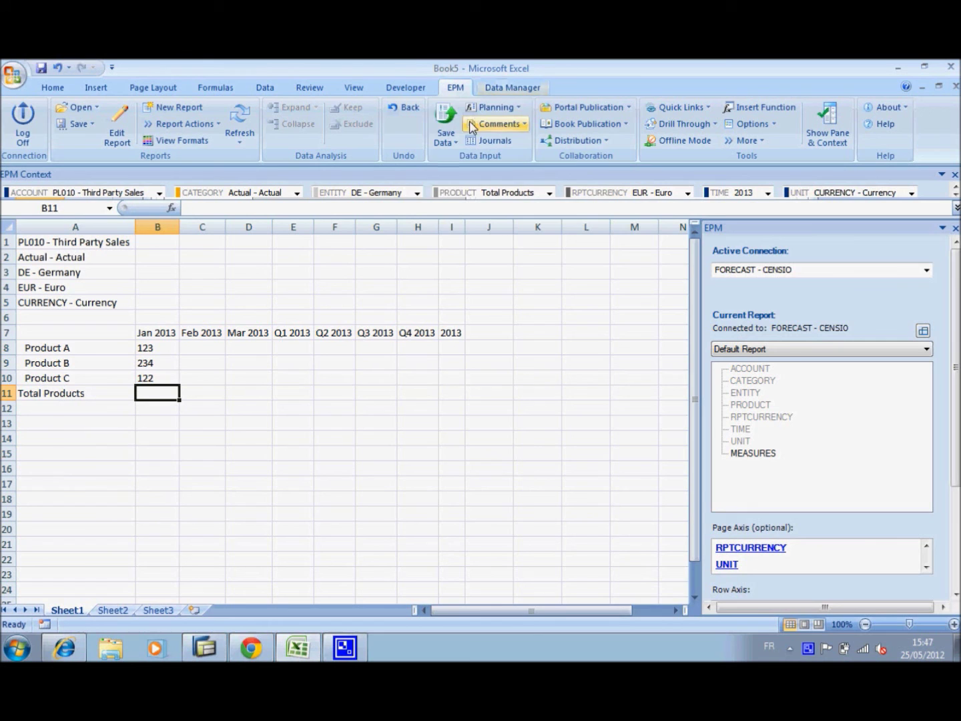
Save and refresh the worksheet data, confirming the 3 records sent to FORECAST
left_click(447, 143)
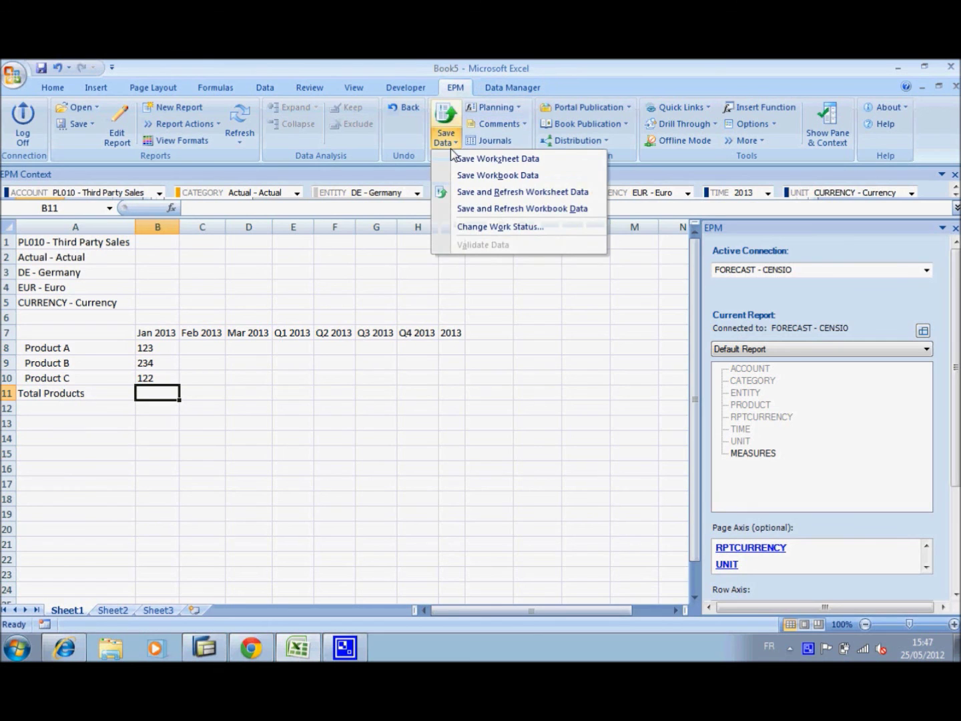
left_click(467, 192)
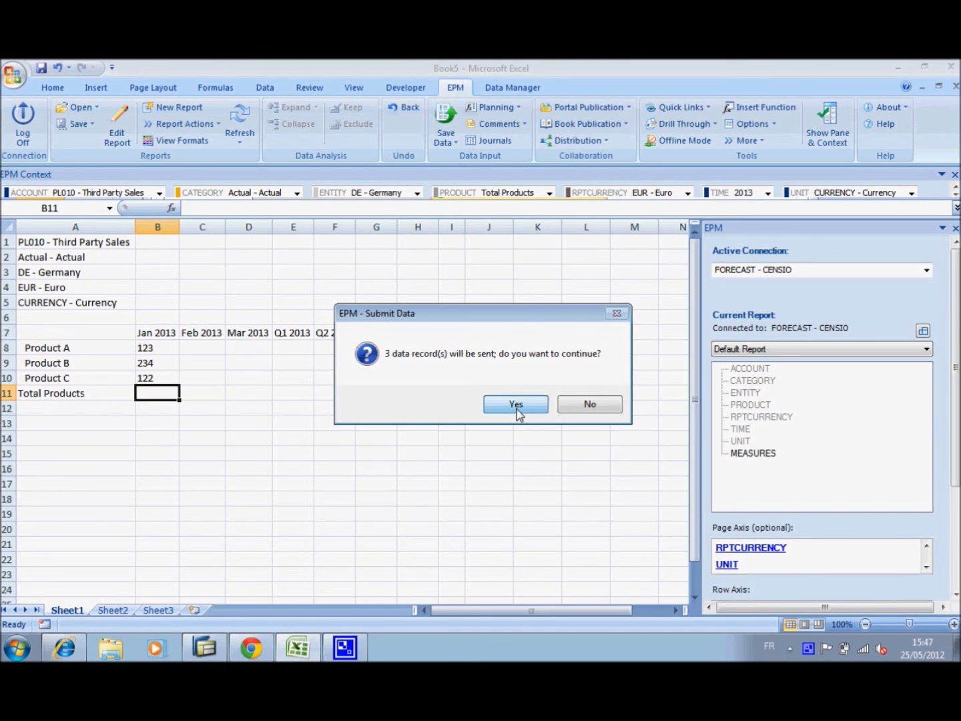
left_click(516, 406)
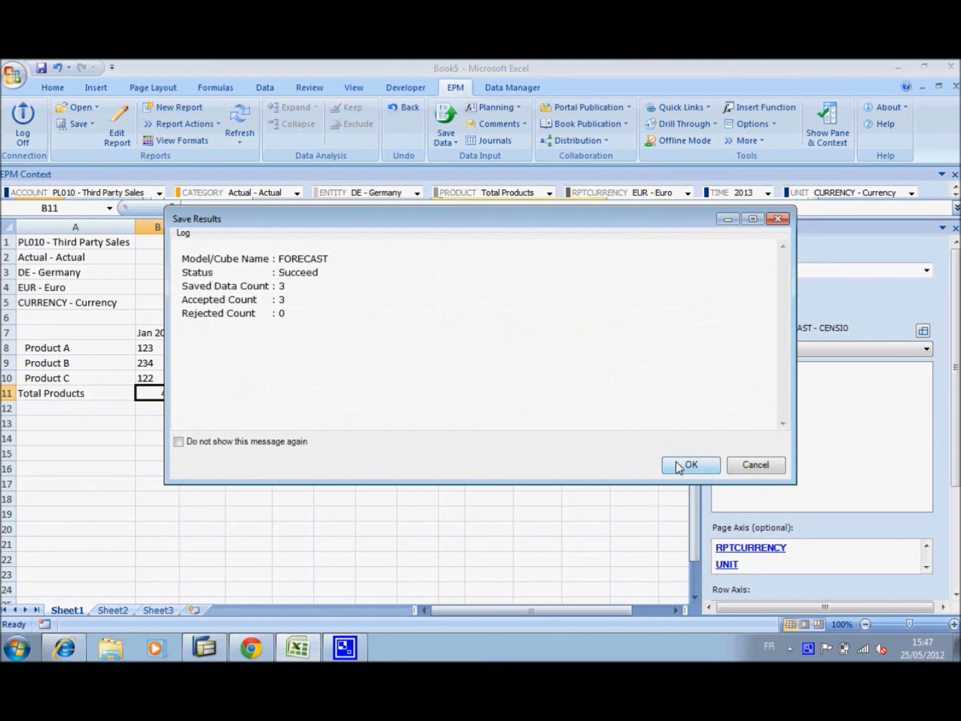
left_click(679, 465)
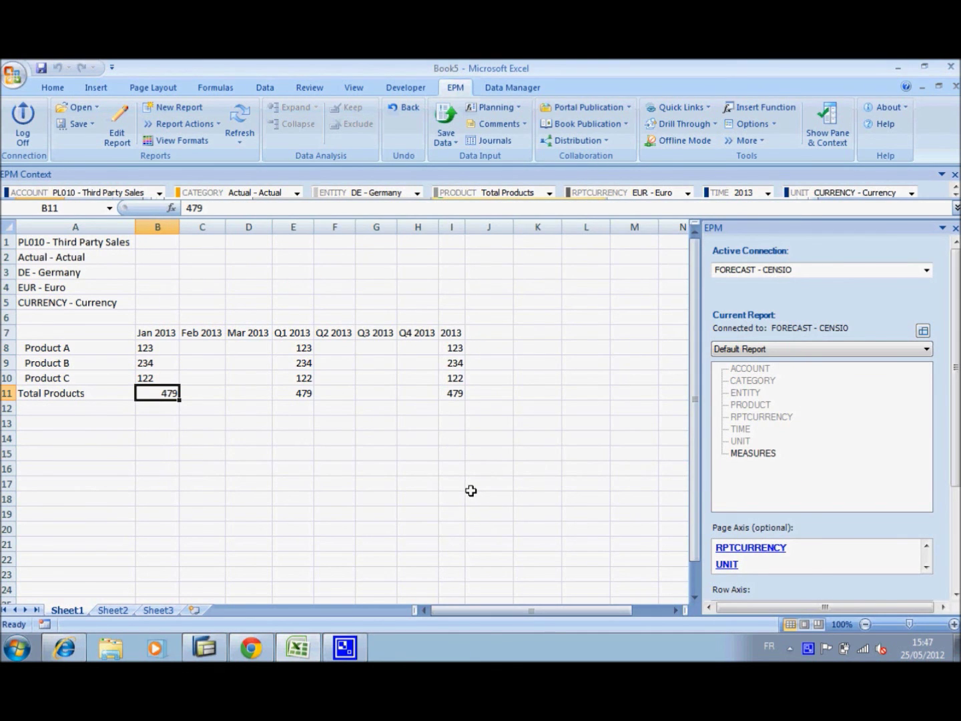
Open Display Data for the FORECAST InfoProvider in the Data Warehousing Workbench
mouse_move(219, 644)
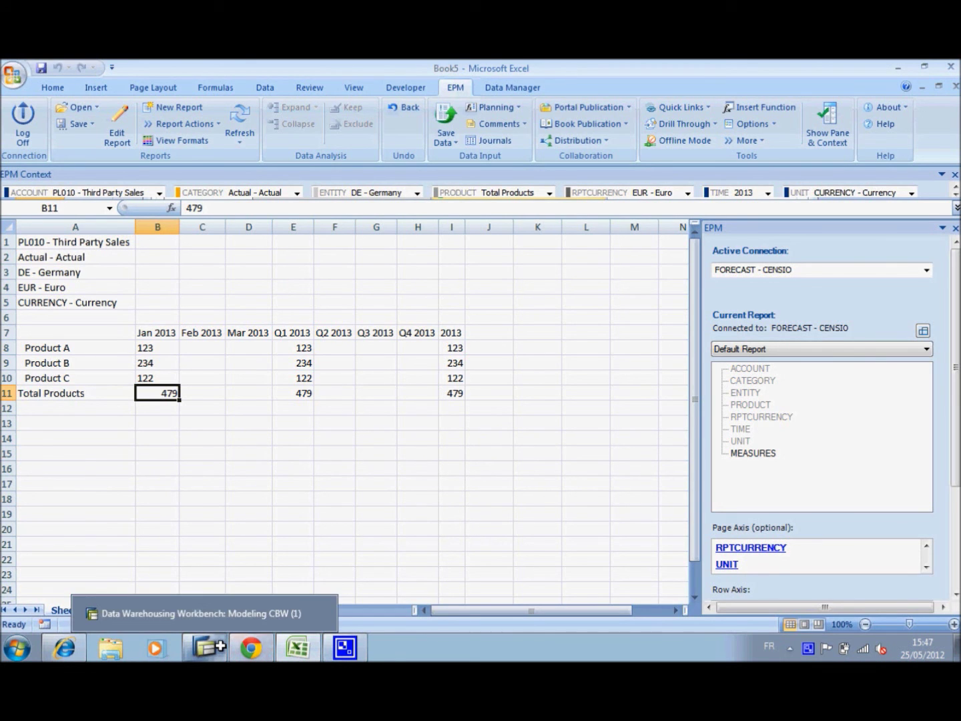
left_click(200, 613)
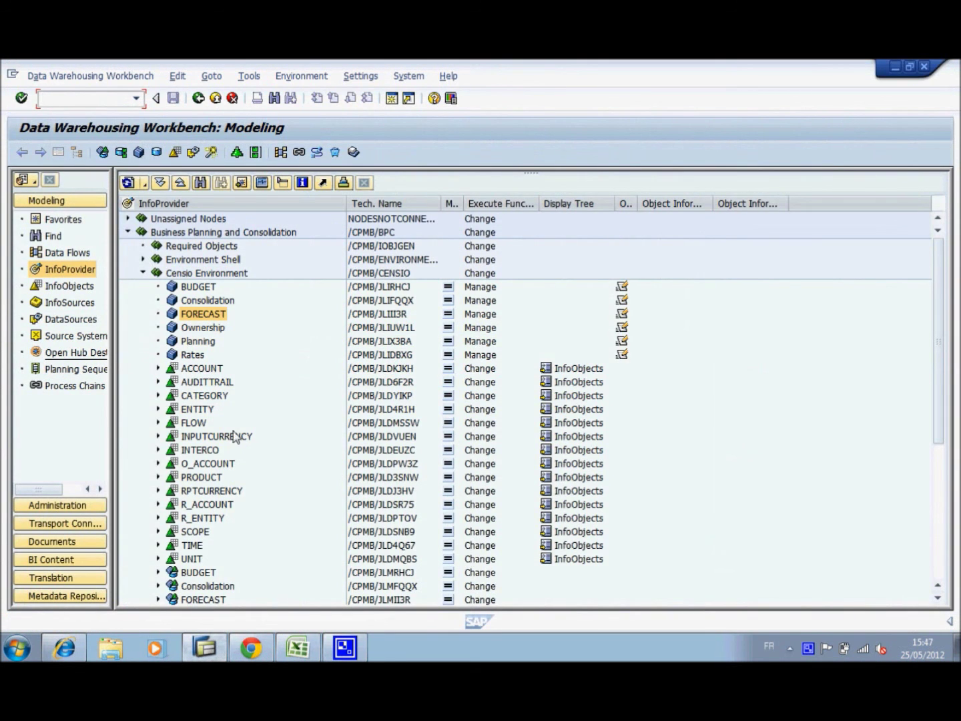
right_click(199, 315)
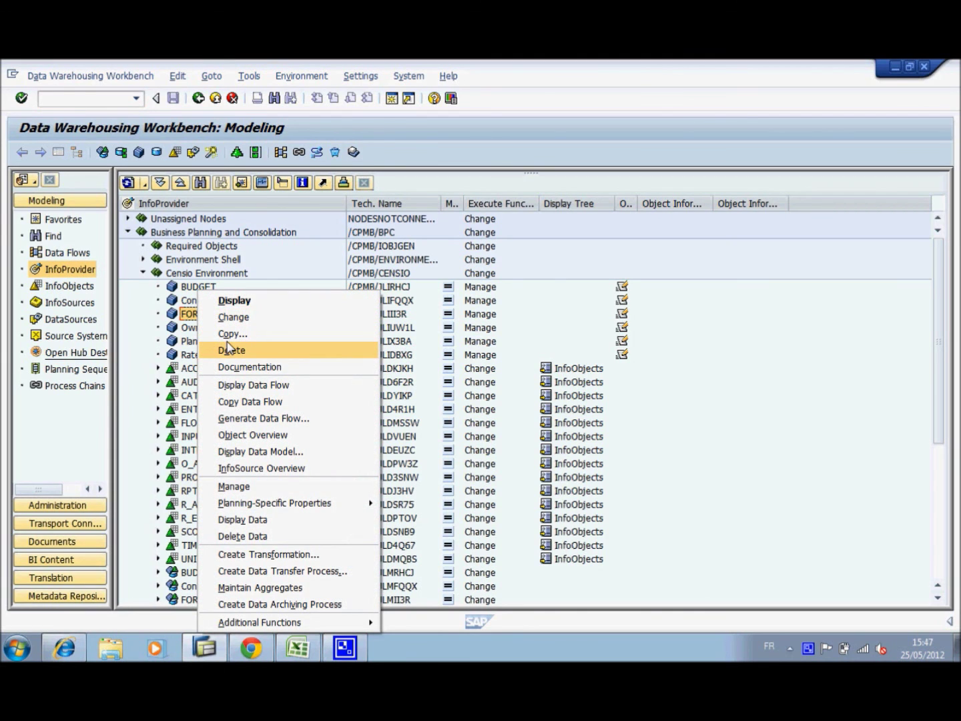
left_click(248, 522)
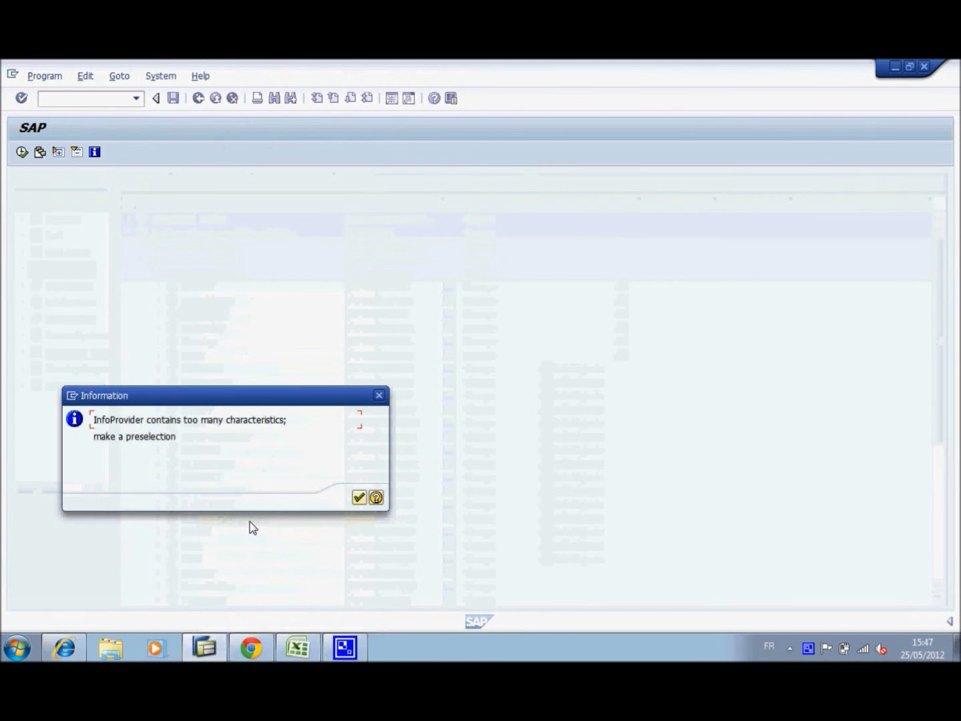
left_click(358, 498)
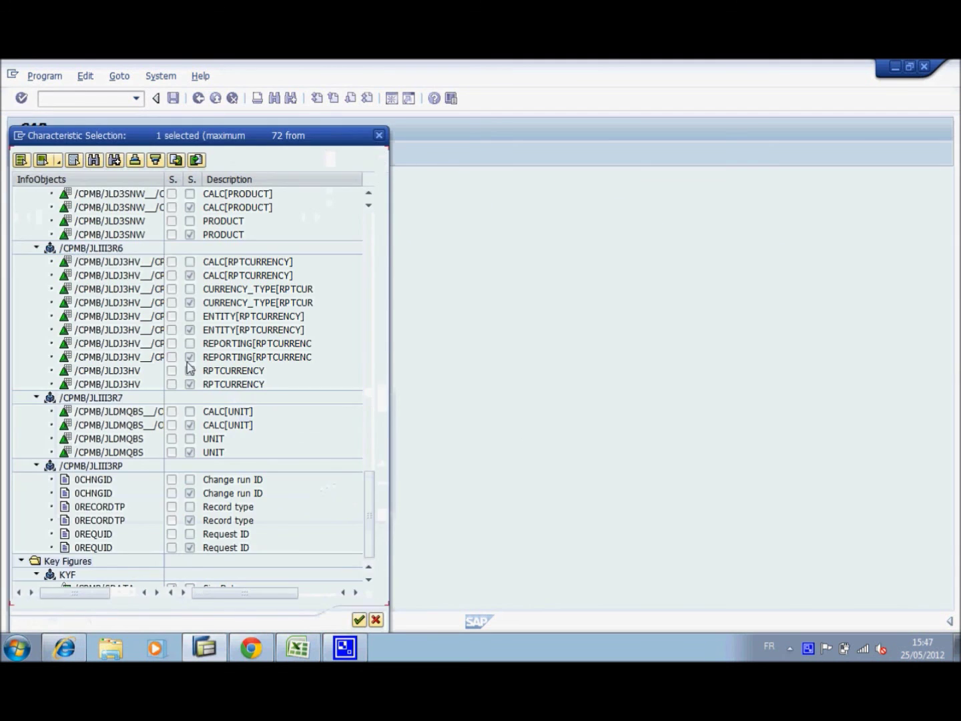
Select all characteristics and output fields, restrict ENTITY to DE, and execute the listing
left_click(60, 161)
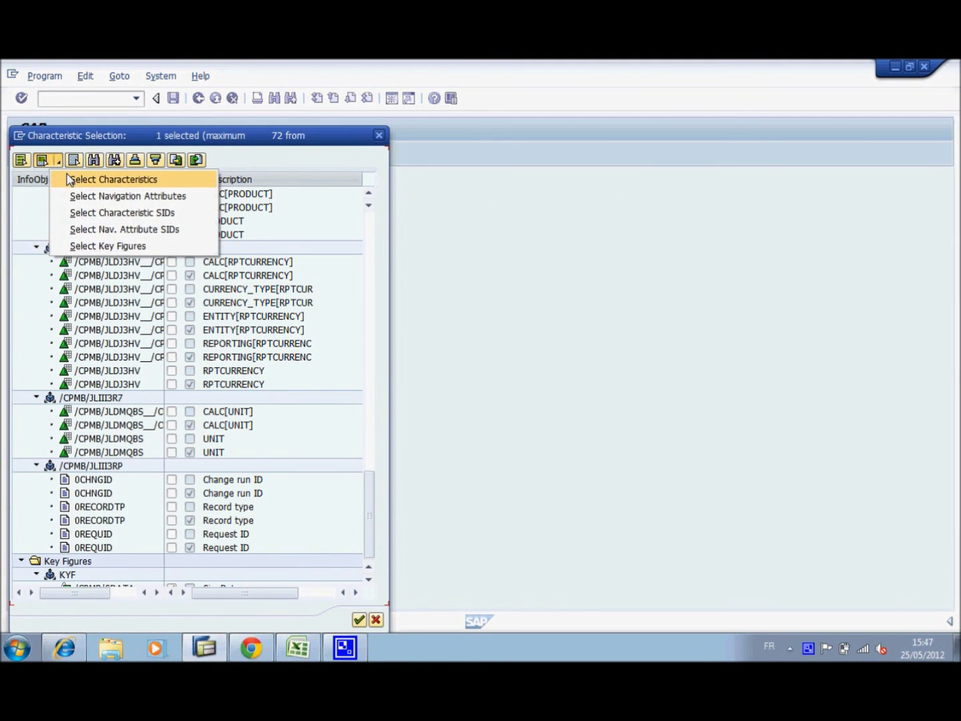
left_click(68, 179)
left_click(358, 619)
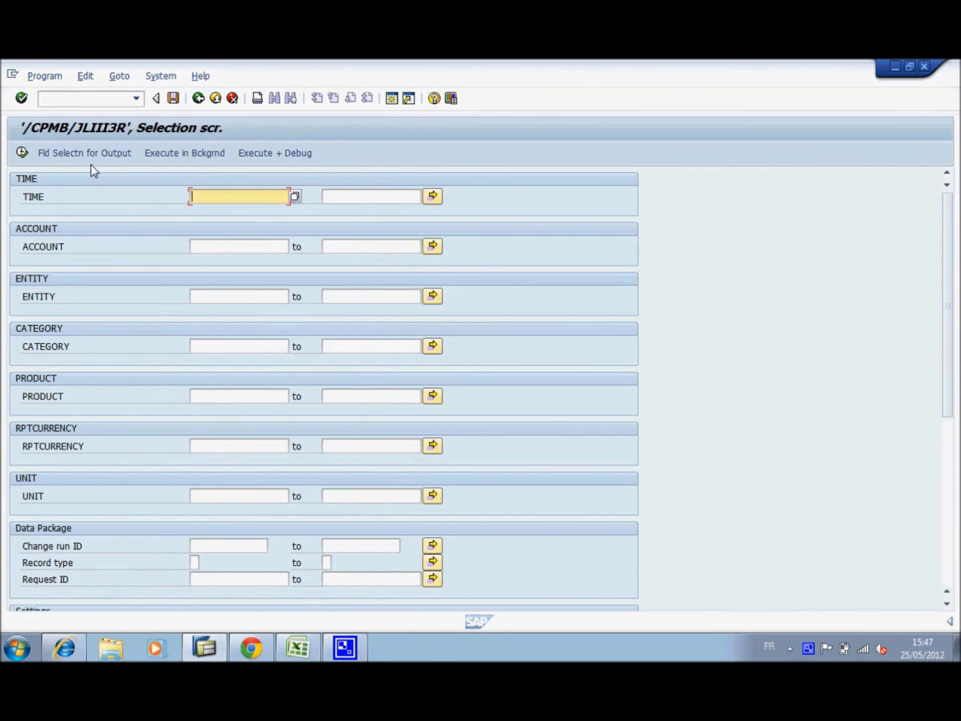
left_click(85, 154)
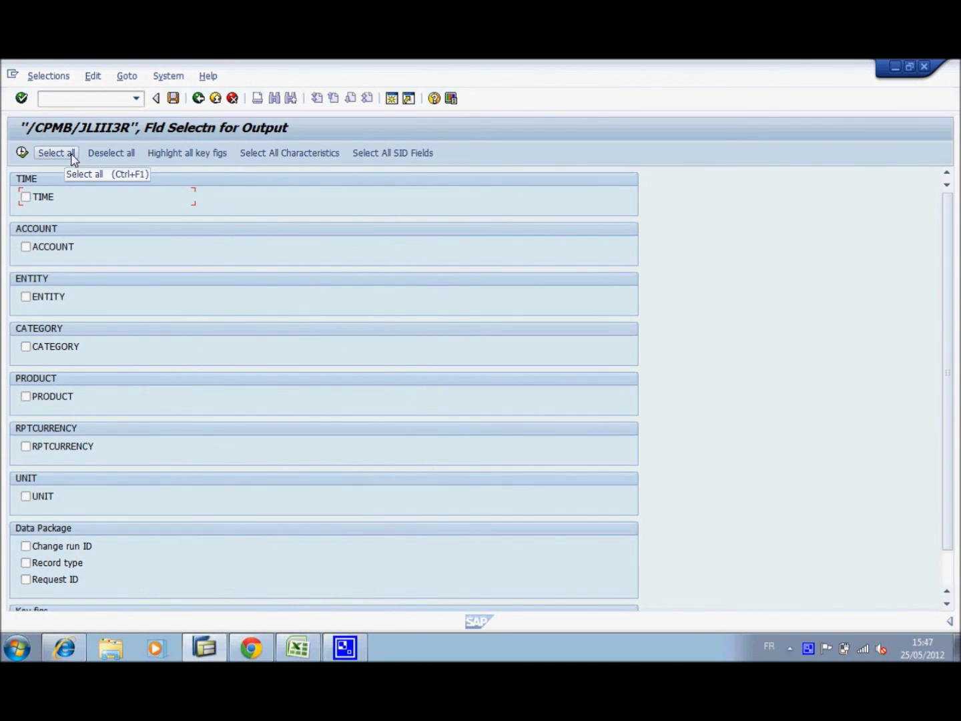
left_click(254, 155)
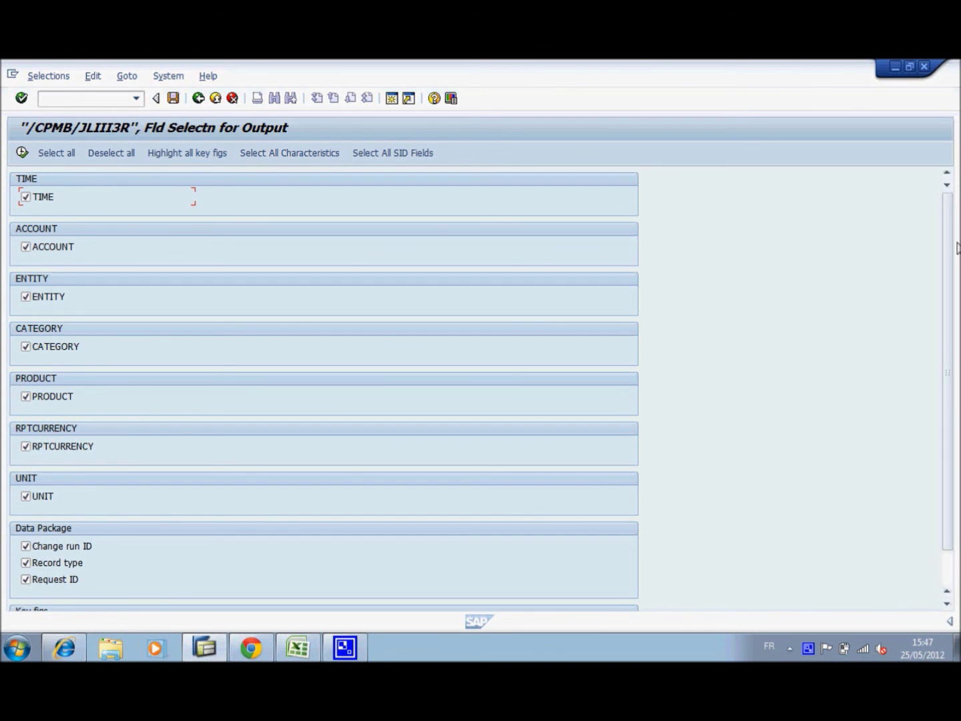
scroll(958, 248, "down", 2)
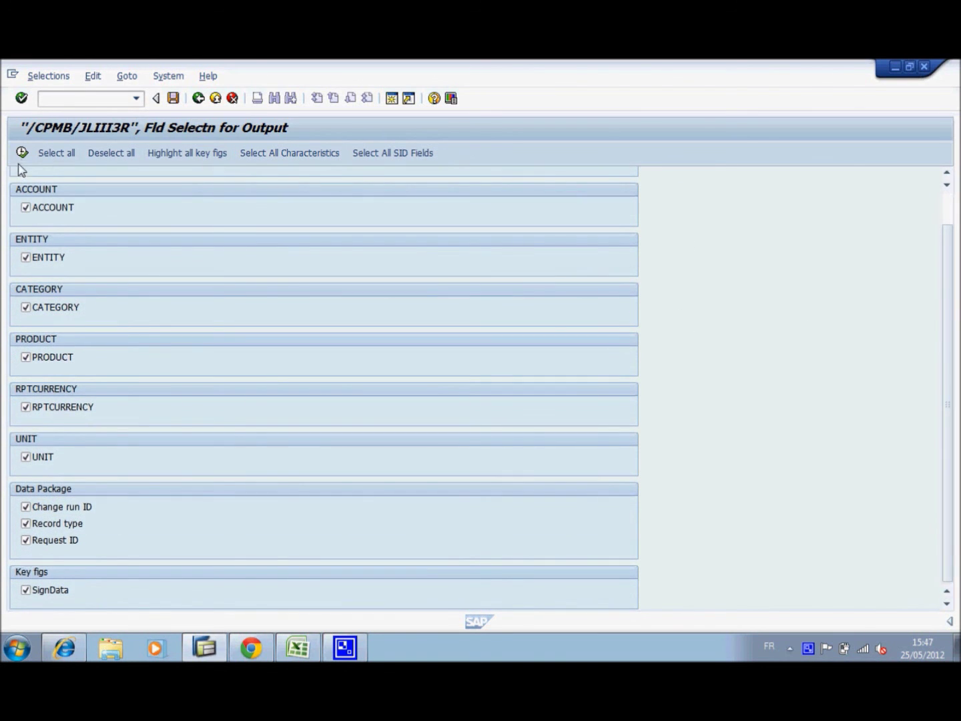
left_click(21, 153)
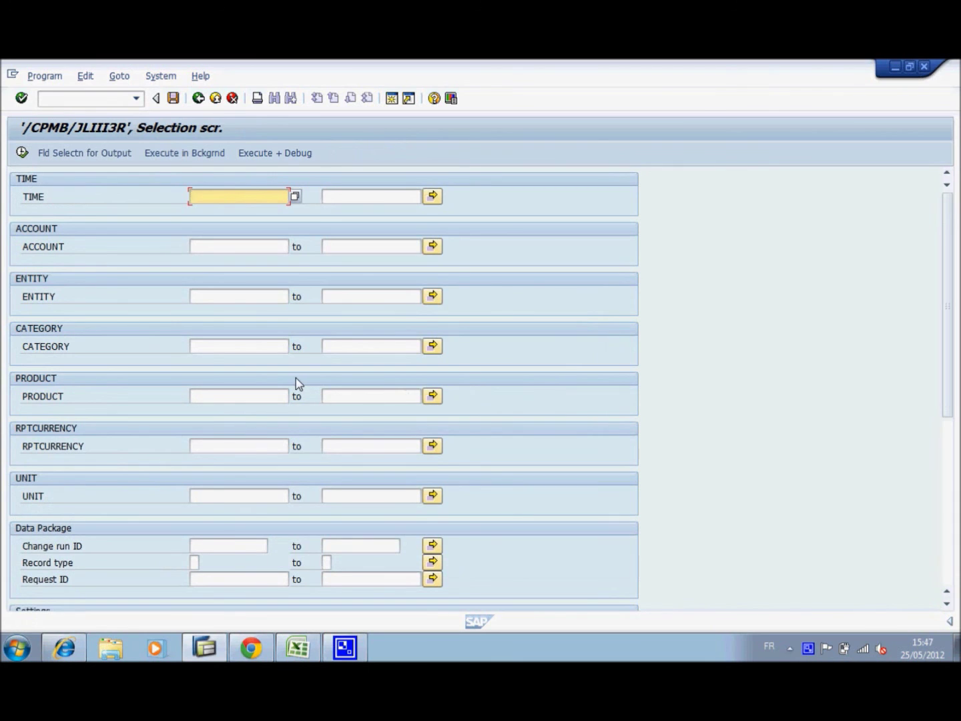
left_click(222, 298)
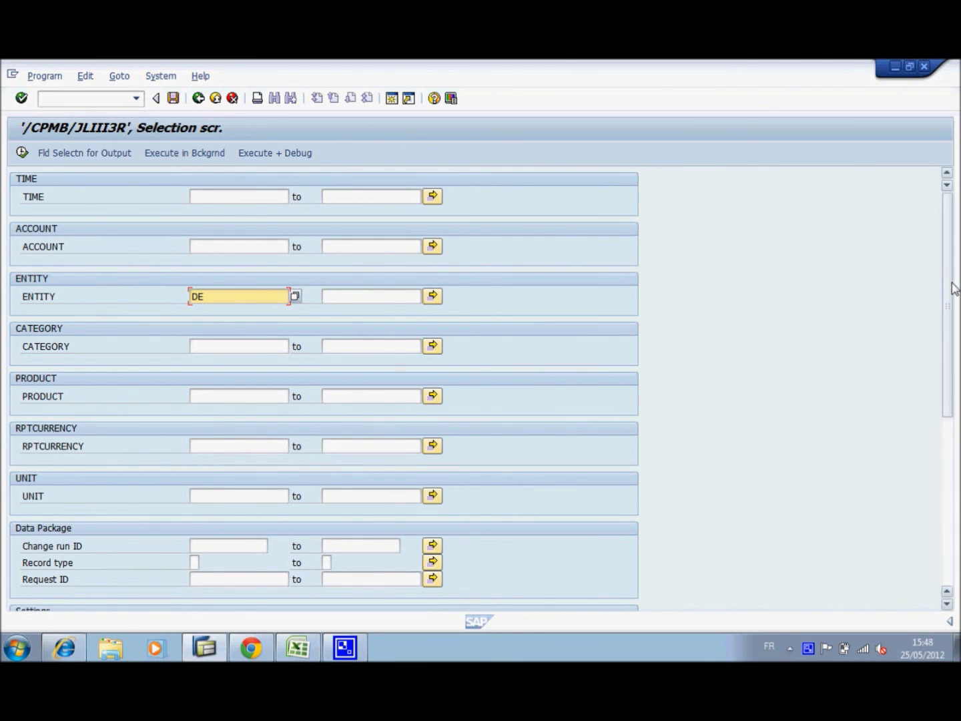
left_click(21, 152)
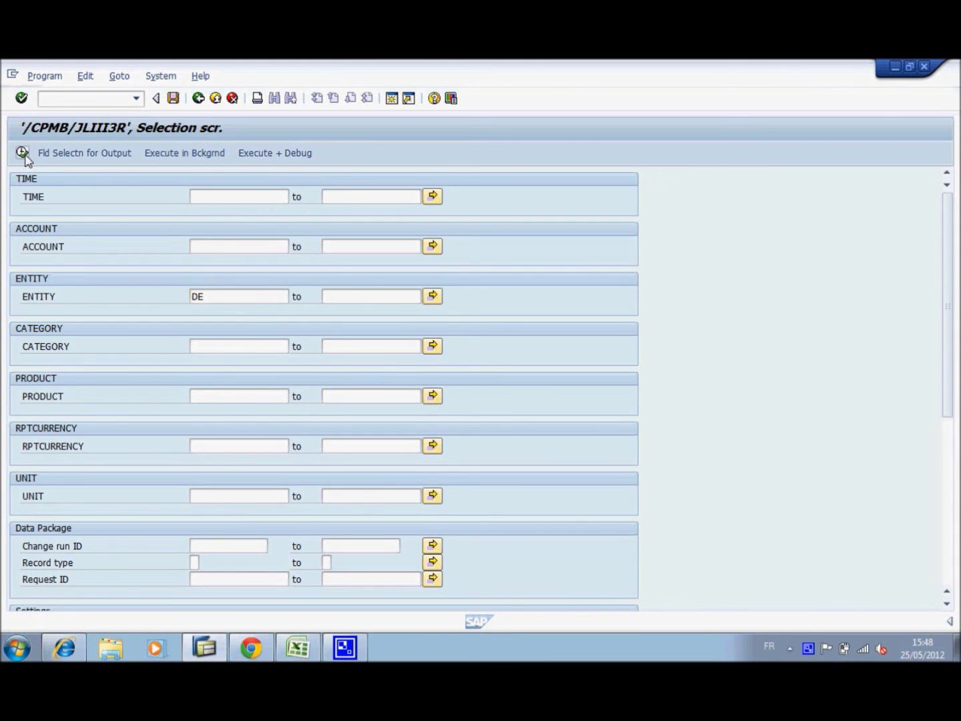